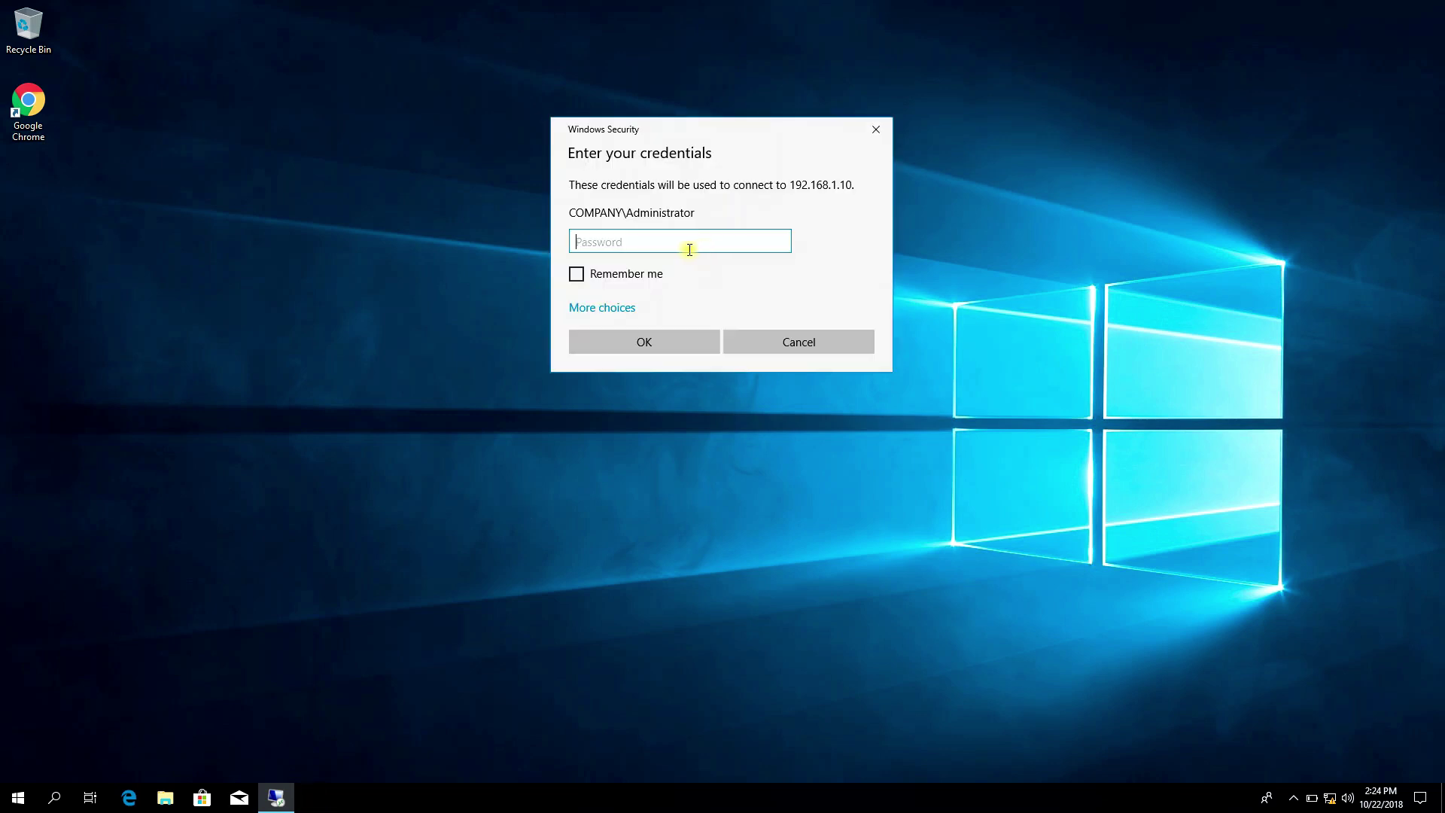
Sign in to 192.168.1.10 with the Administrator password and accept the certificate warning
{"action": "type", "text": "•"}
{"action": "key", "text": "Caps_Lock"}
{"action": "type", "text": "••"}
{"action": "key", "text": "Return"}
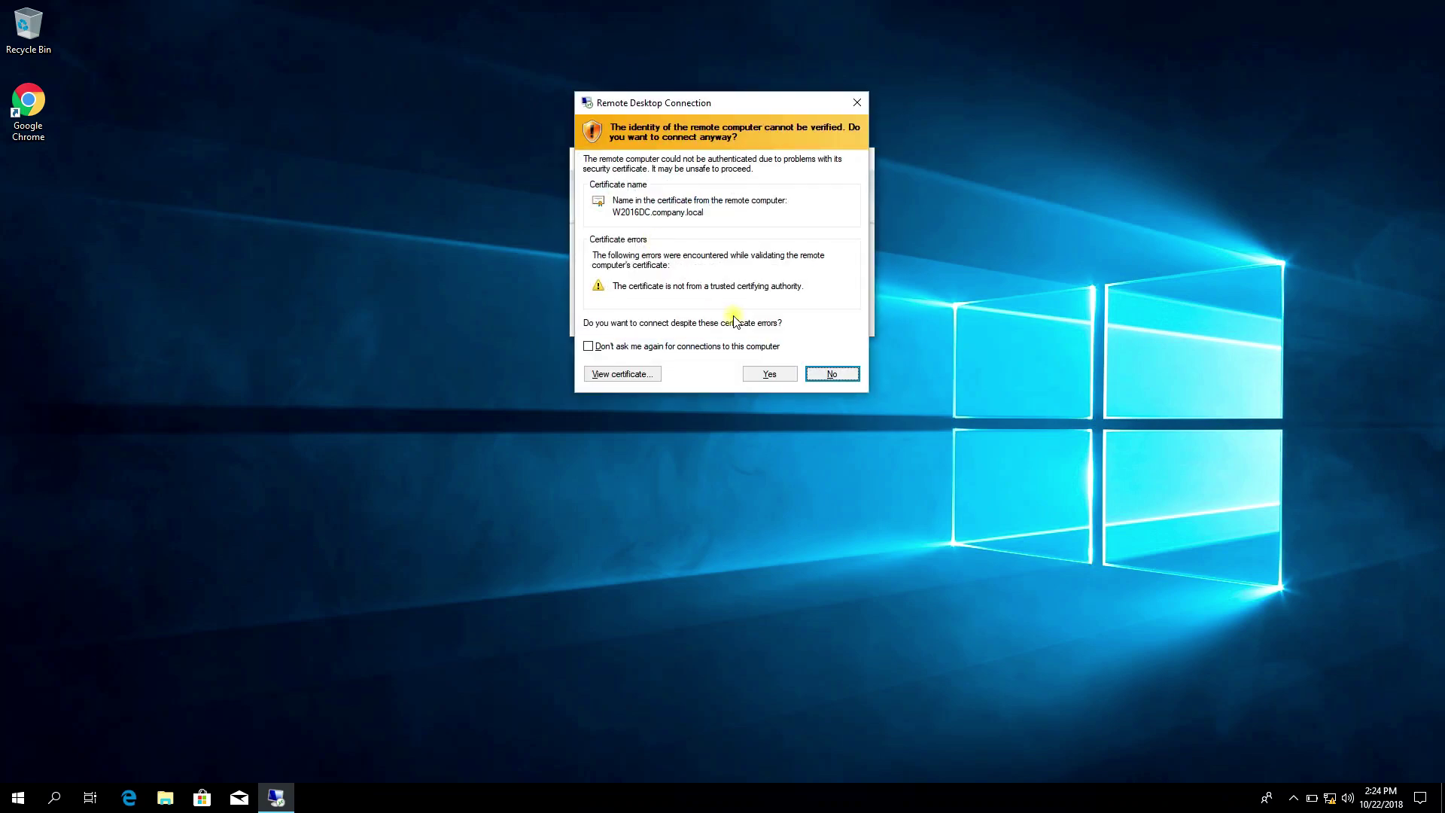
{"action": "left_click", "coordinate": [768, 370]}
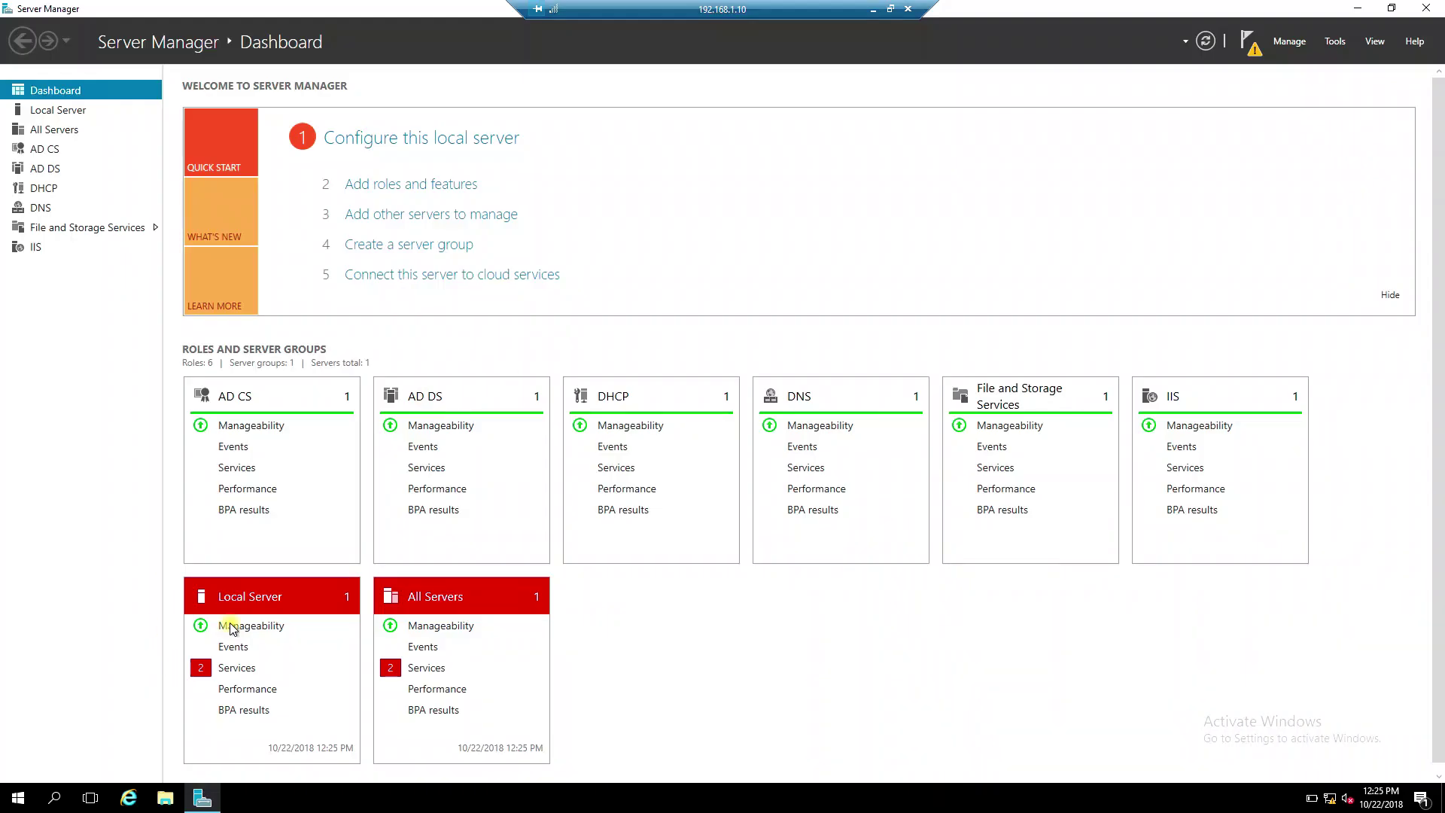
Launch Group Policy Management from the Start menu's Windows Administrative Tools group
{"action": "left_click", "coordinate": [17, 795]}
{"action": "key", "text": "Escape"}
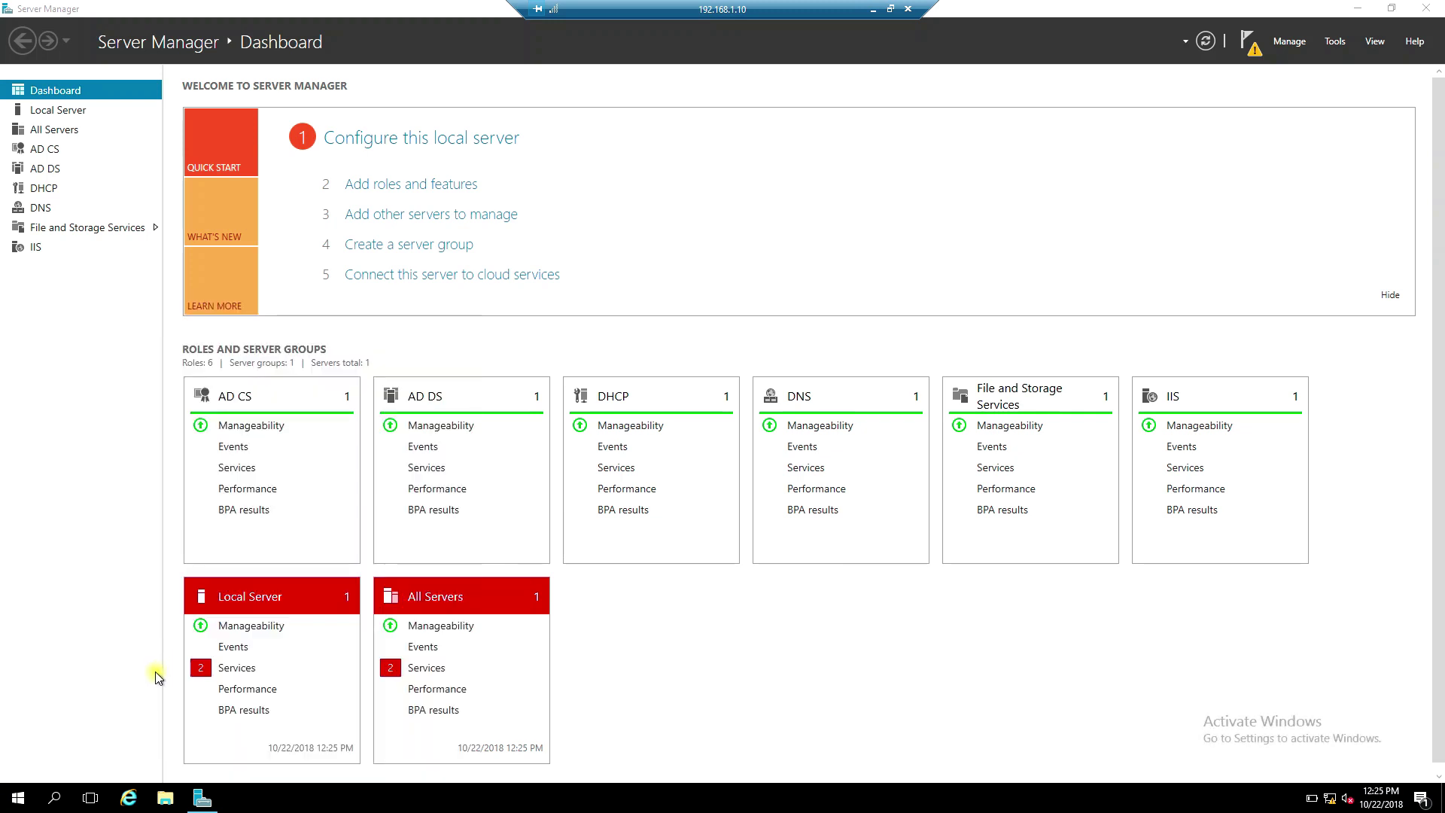
{"action": "left_click", "coordinate": [7, 798]}
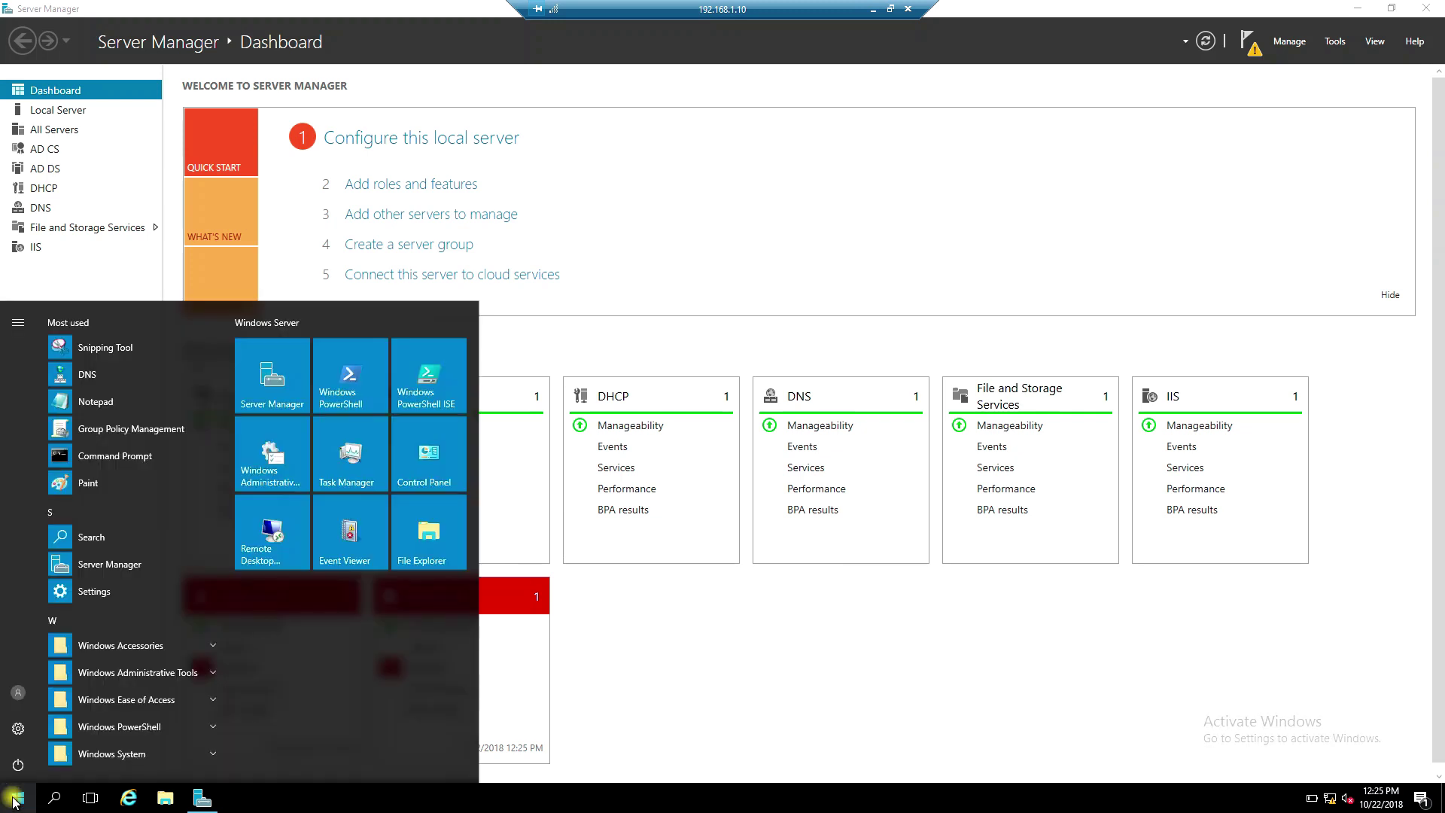
{"action": "left_click", "coordinate": [131, 674]}
{"action": "scroll", "coordinate": [133, 676], "scroll_direction": "down", "scroll_amount": 3}
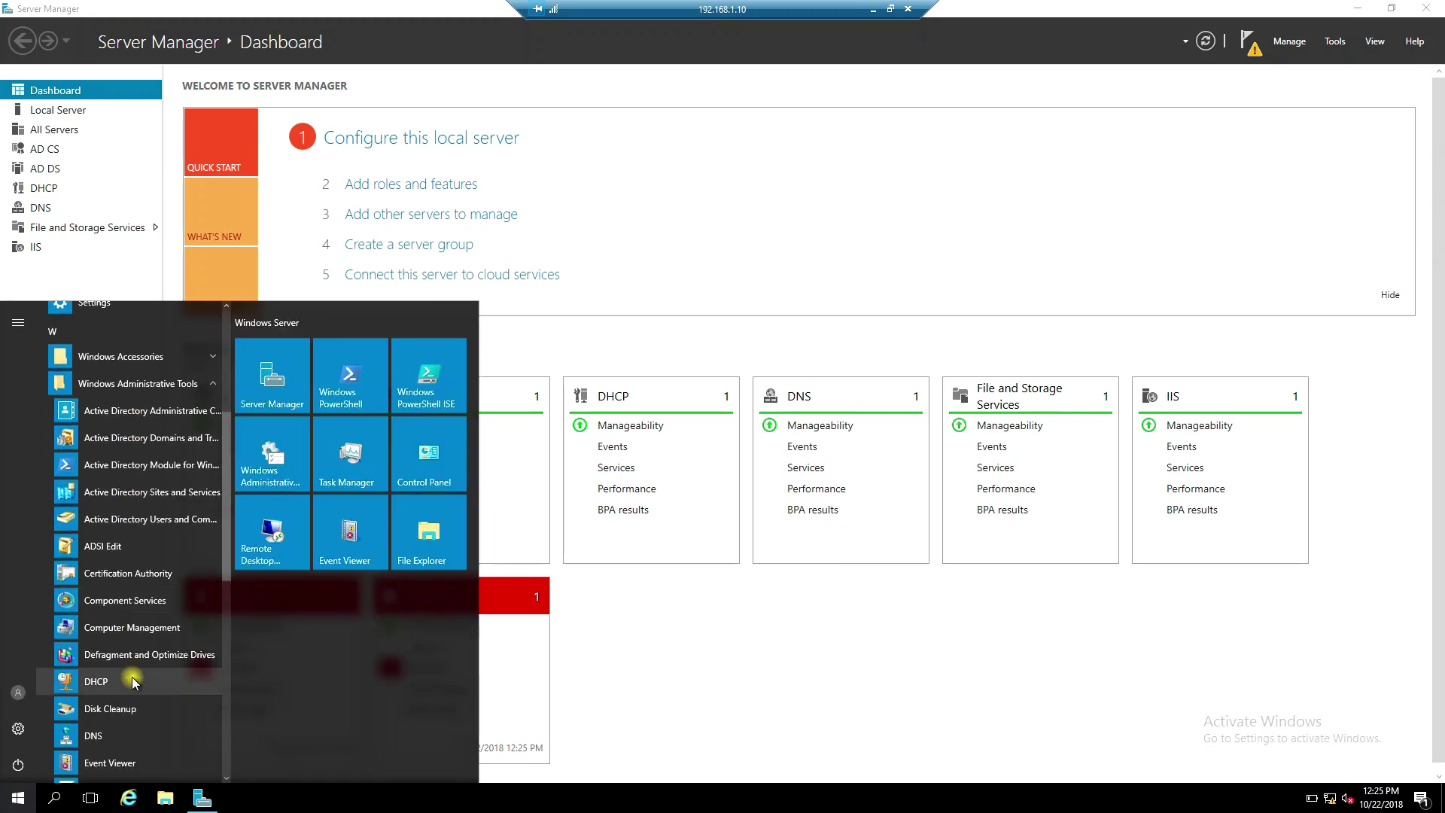
{"action": "scroll", "coordinate": [139, 661], "scroll_direction": "down", "scroll_amount": 4}
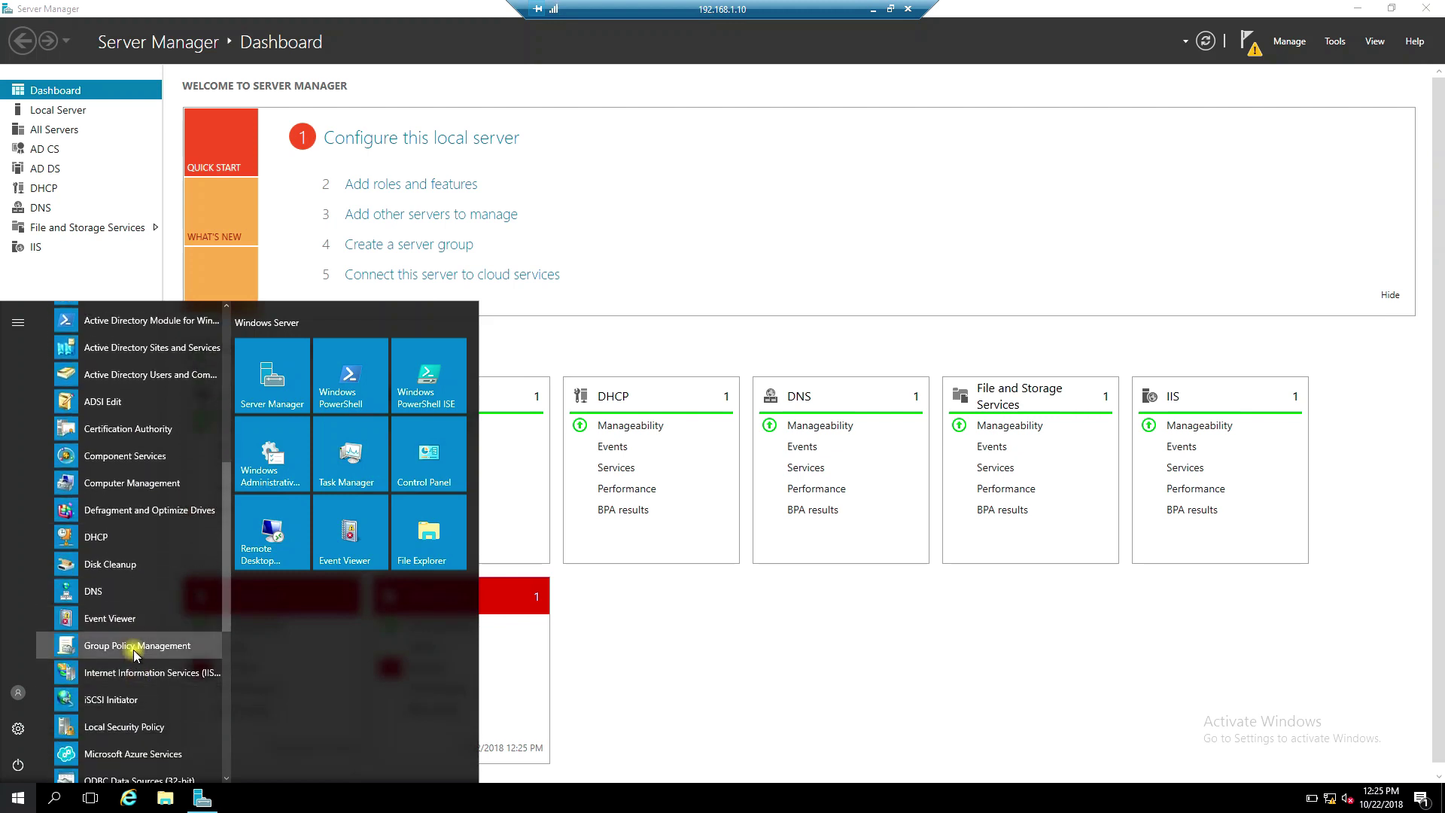
{"action": "left_click", "coordinate": [135, 646]}
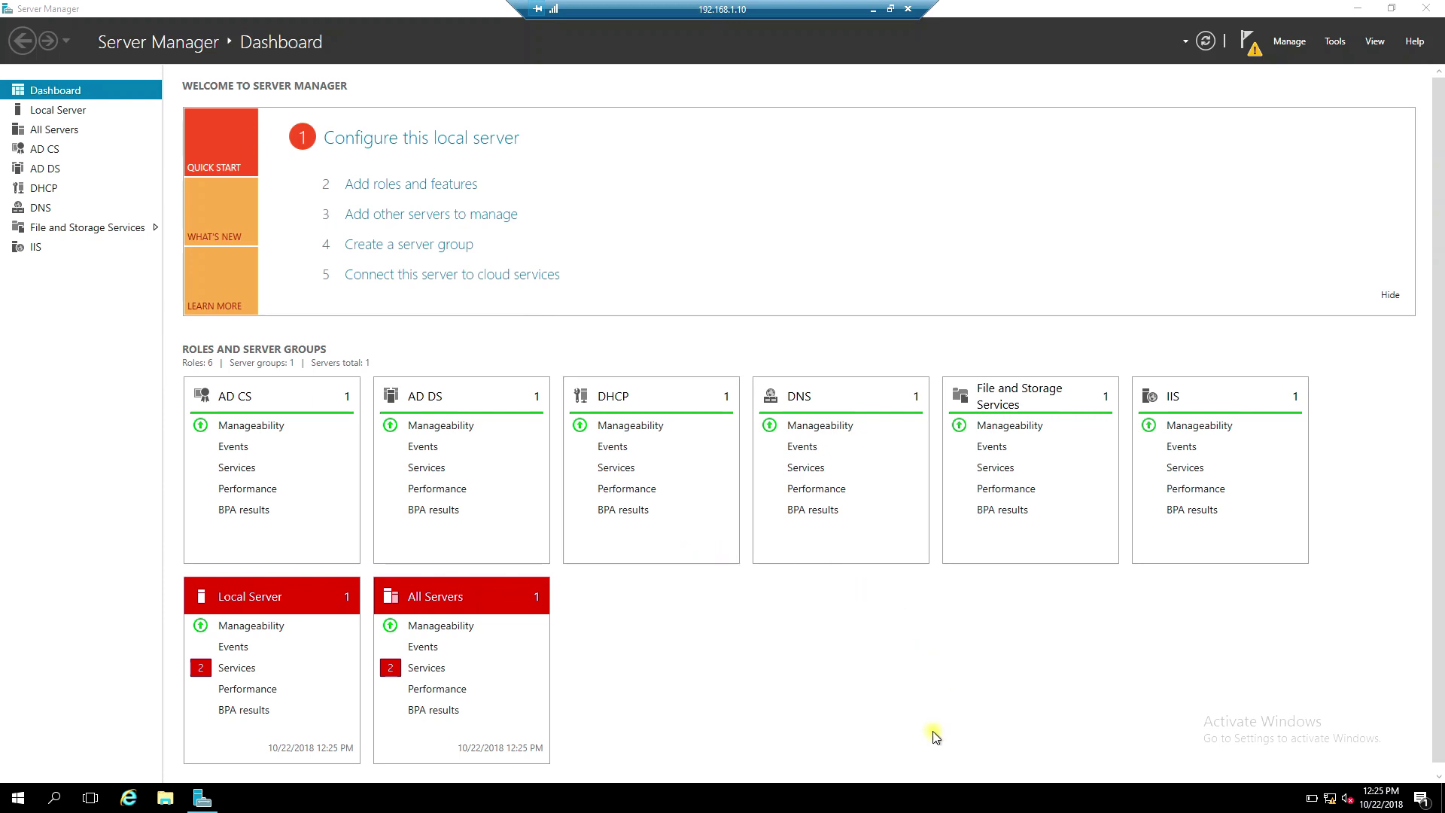
Create a new GPO named RDPSettings in the Group Policy Objects list
{"action": "right_click", "coordinate": [552, 242]}
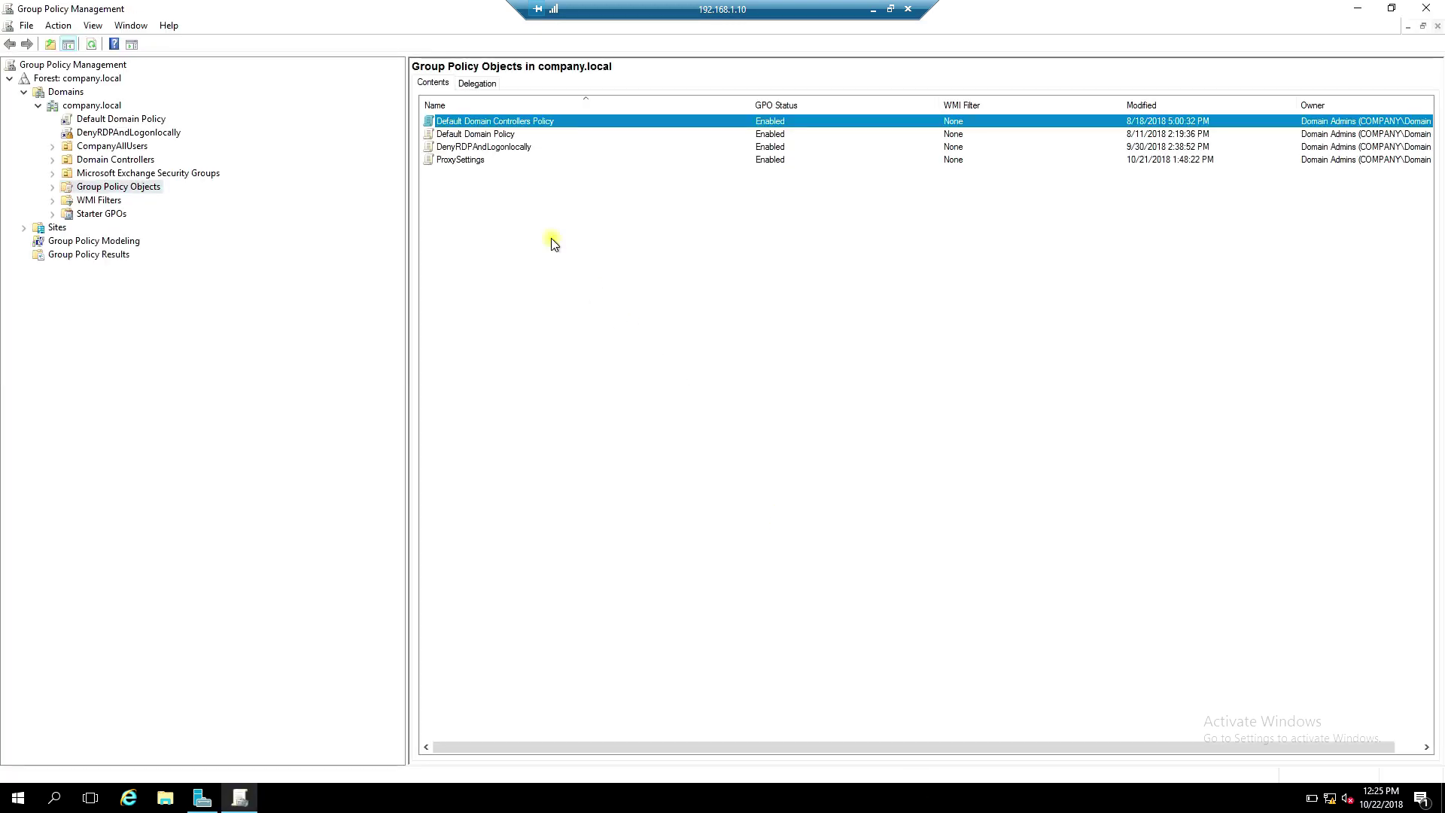
{"action": "left_click", "coordinate": [567, 254]}
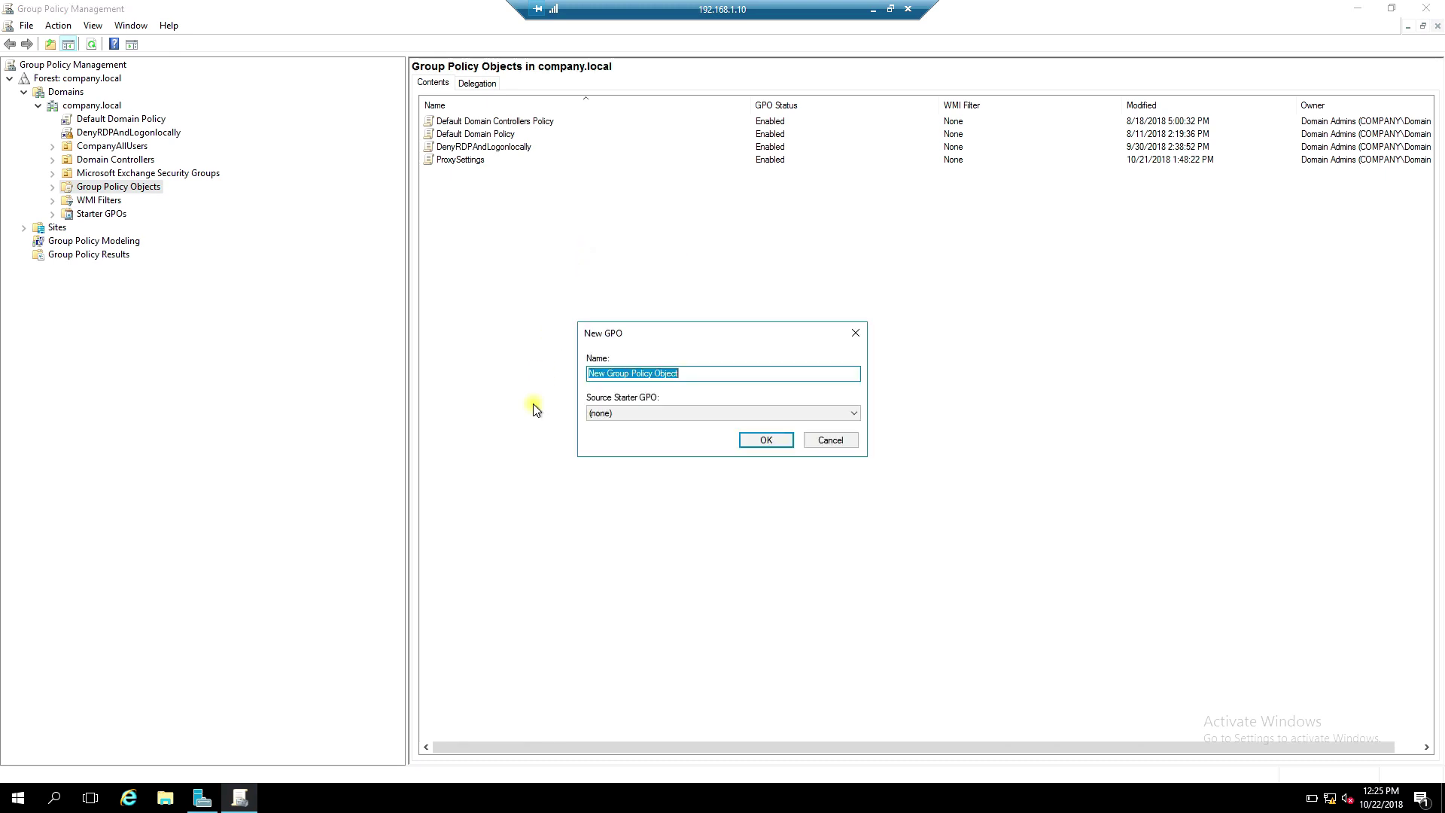
{"action": "type", "text": "RDPSettings"}
{"action": "left_click", "coordinate": [766, 440]}
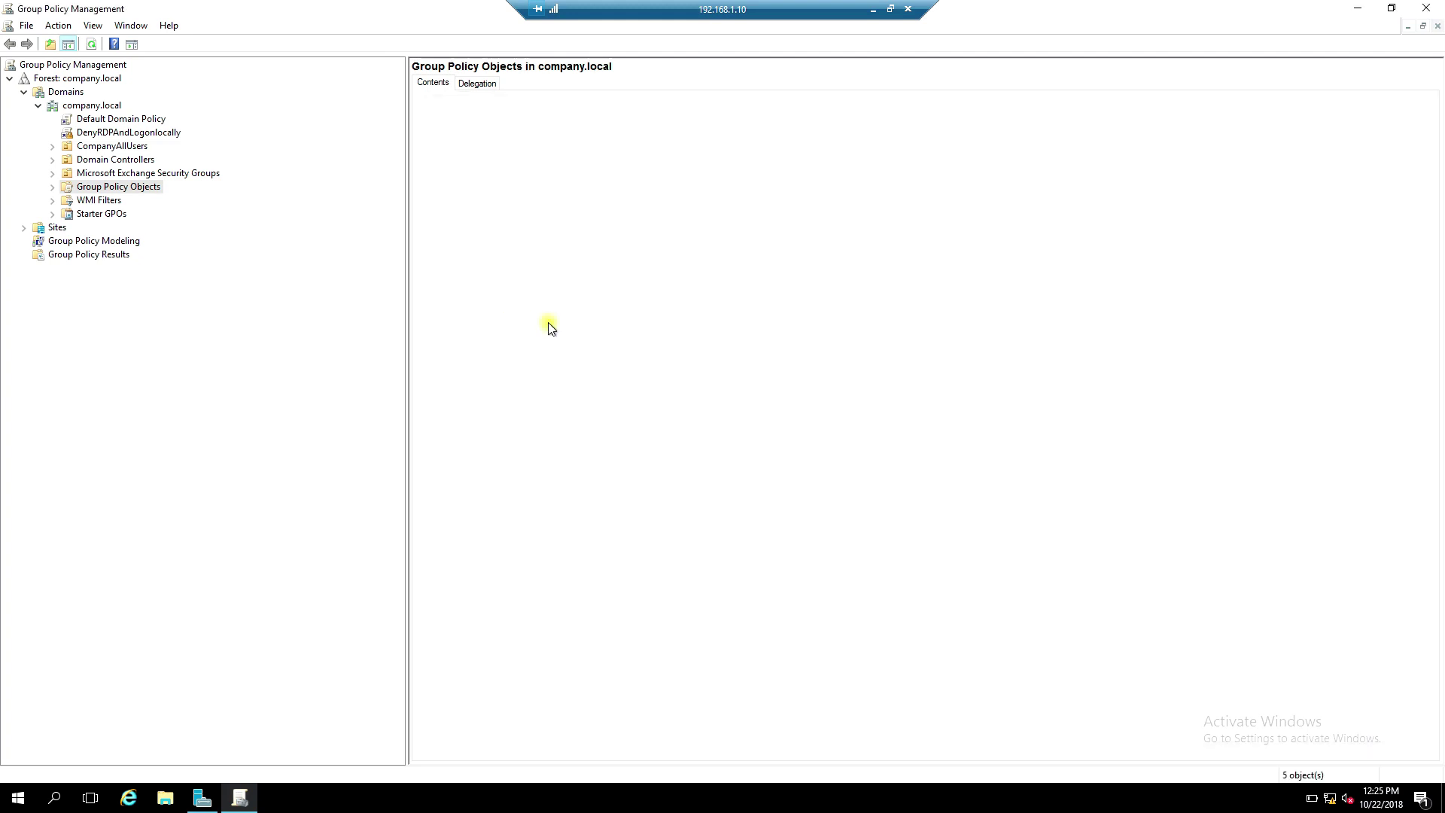
Open the RDPSettings GPO in the Group Policy Management Editor
{"action": "left_click", "coordinate": [449, 173]}
{"action": "right_click", "coordinate": [449, 175]}
{"action": "left_click", "coordinate": [500, 187]}
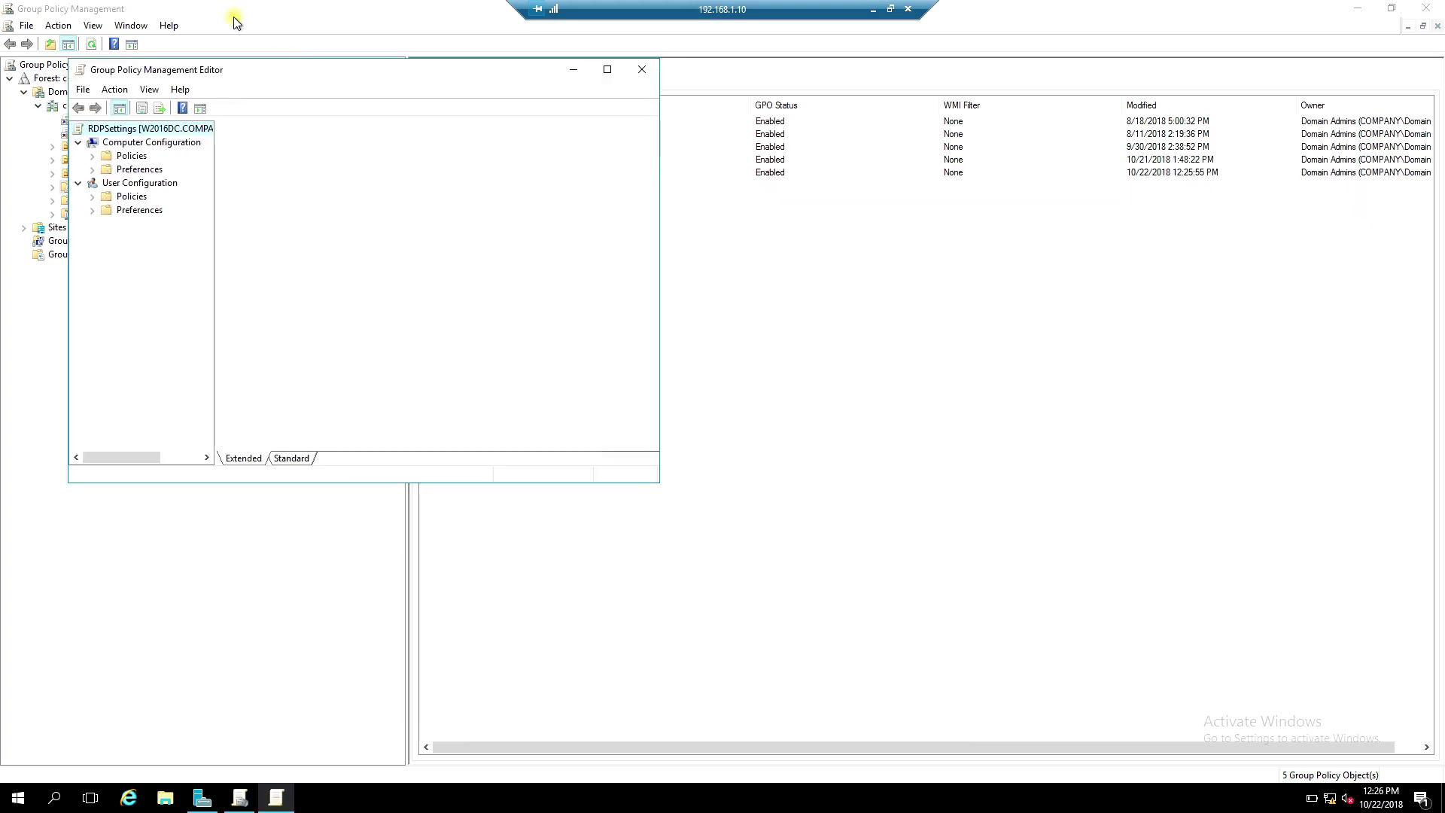
Maximize the editor, widen the tree pane and expand Computer Configuration Policies
{"action": "left_click_drag", "start_coordinate": [257, 78], "coordinate": [635, 178]}
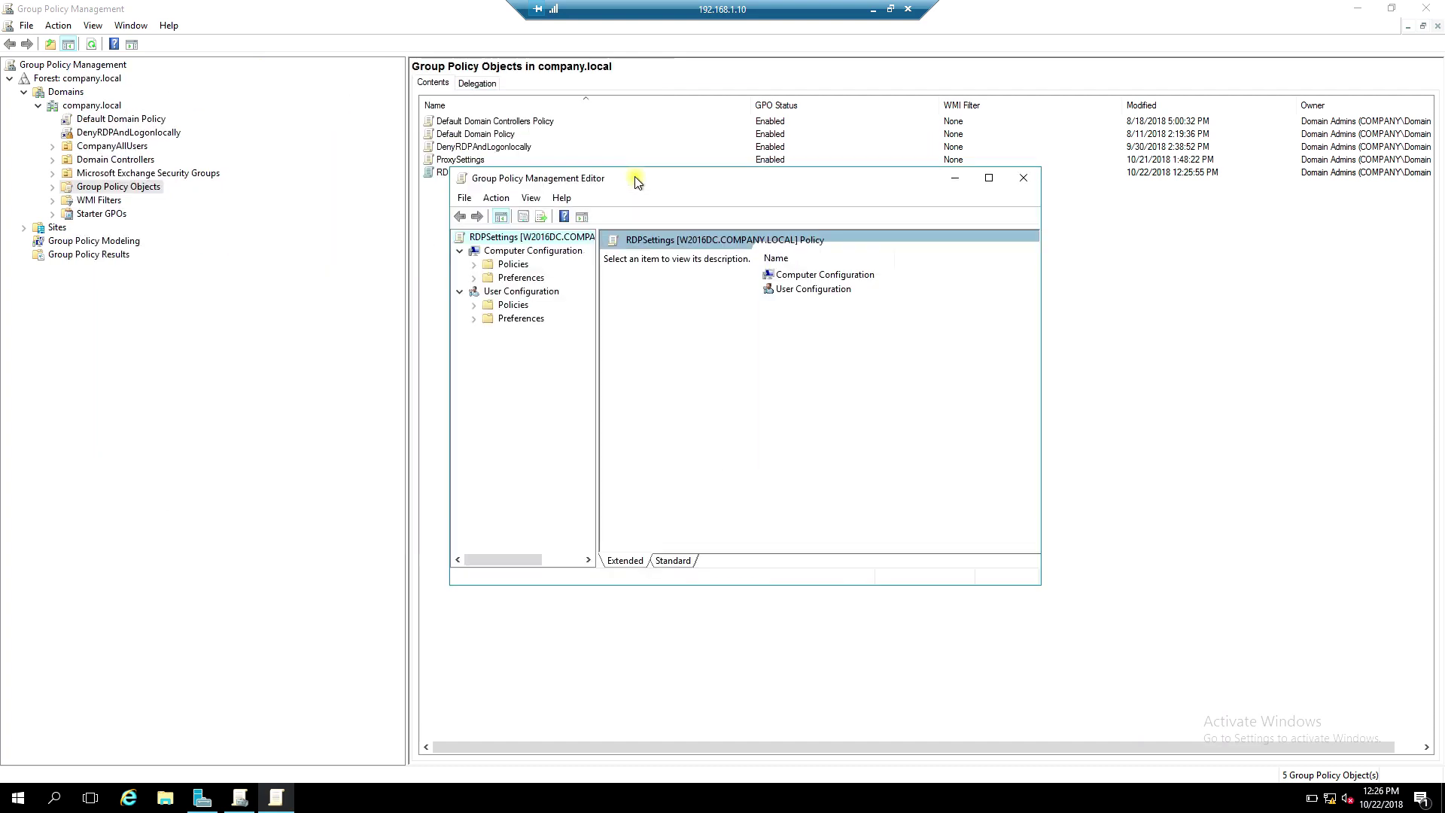
{"action": "double_click", "coordinate": [635, 178]}
{"action": "left_click_drag", "start_coordinate": [147, 107], "coordinate": [350, 120]}
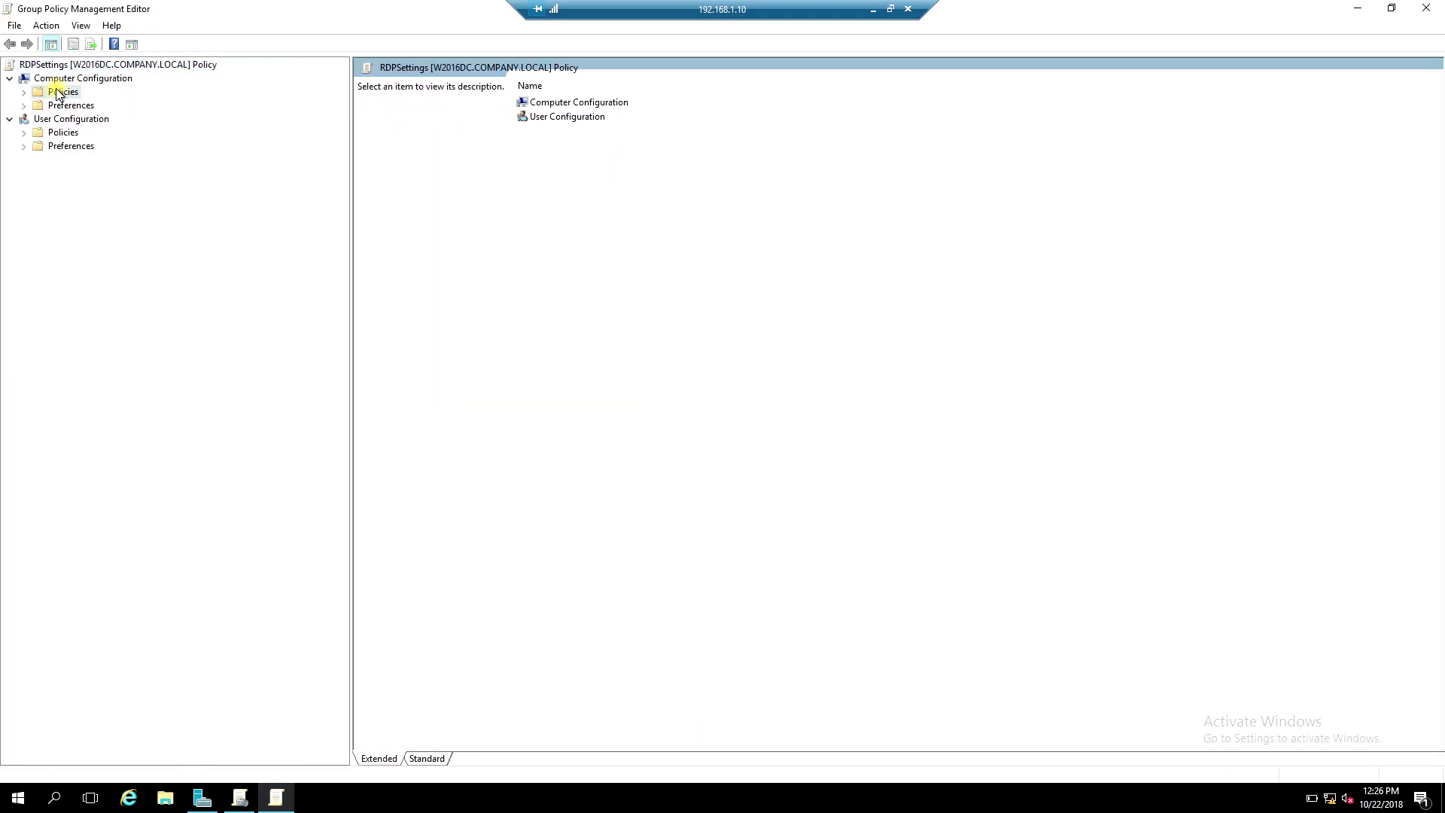
{"action": "double_click", "coordinate": [58, 94]}
{"action": "left_click", "coordinate": [69, 80]}
{"action": "left_click", "coordinate": [66, 94]}
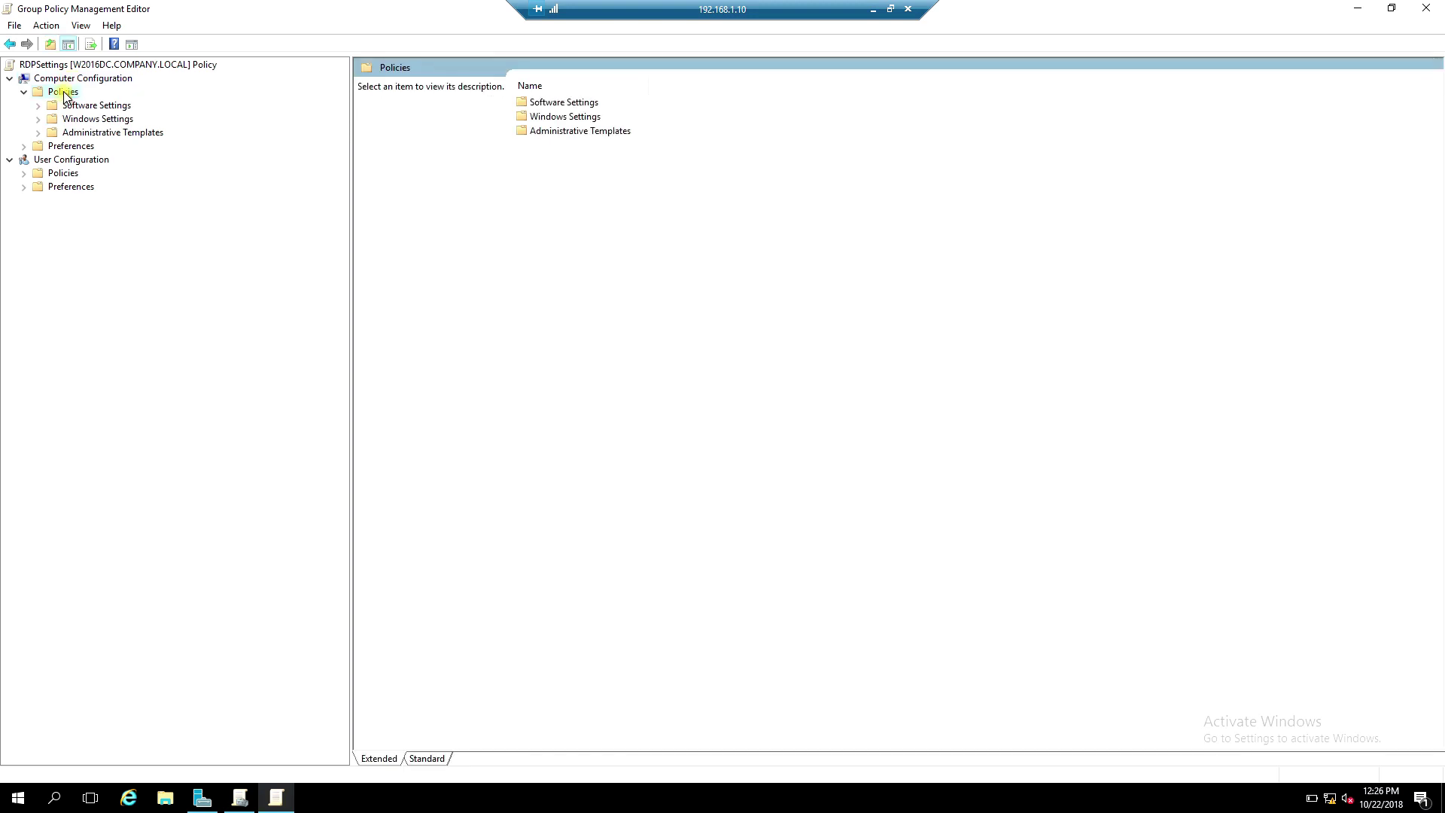
Navigate Administrative Templates > Windows Components > Remote Desktop Services > Session Host > Connections
{"action": "double_click", "coordinate": [85, 133]}
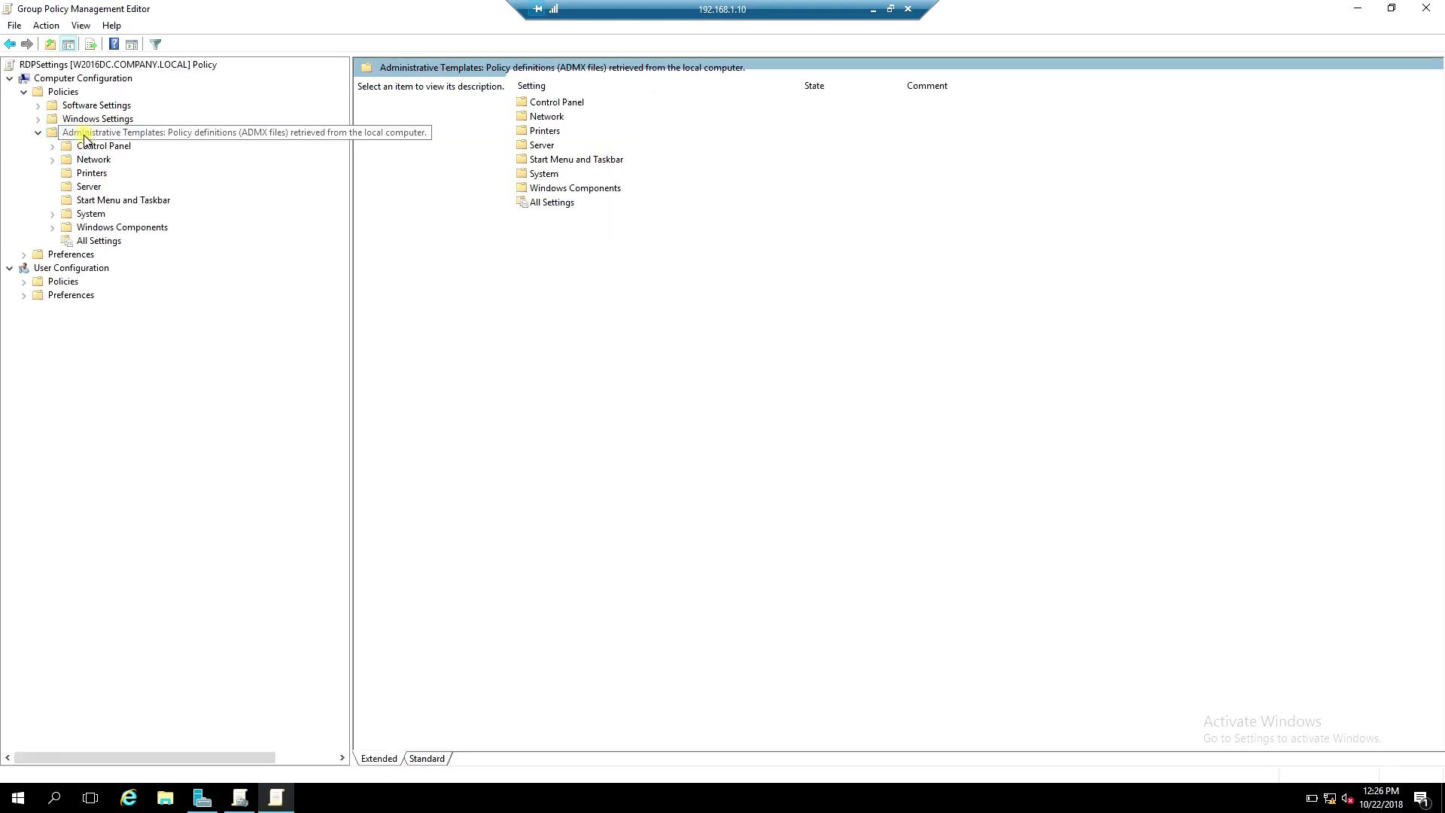
{"action": "double_click", "coordinate": [113, 227]}
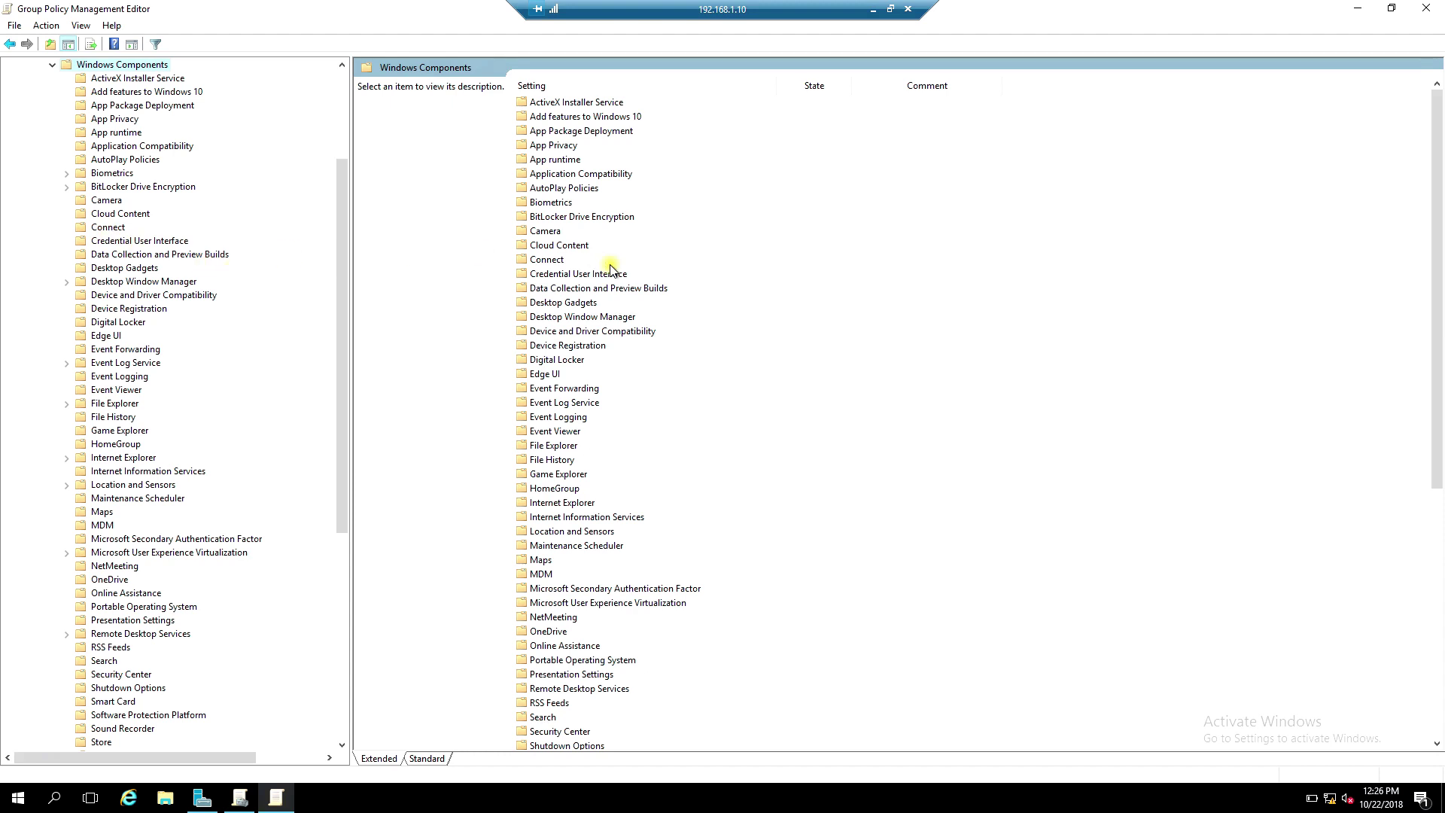
{"action": "left_click", "coordinate": [558, 501]}
{"action": "scroll", "coordinate": [568, 497], "scroll_direction": "down", "scroll_amount": 2}
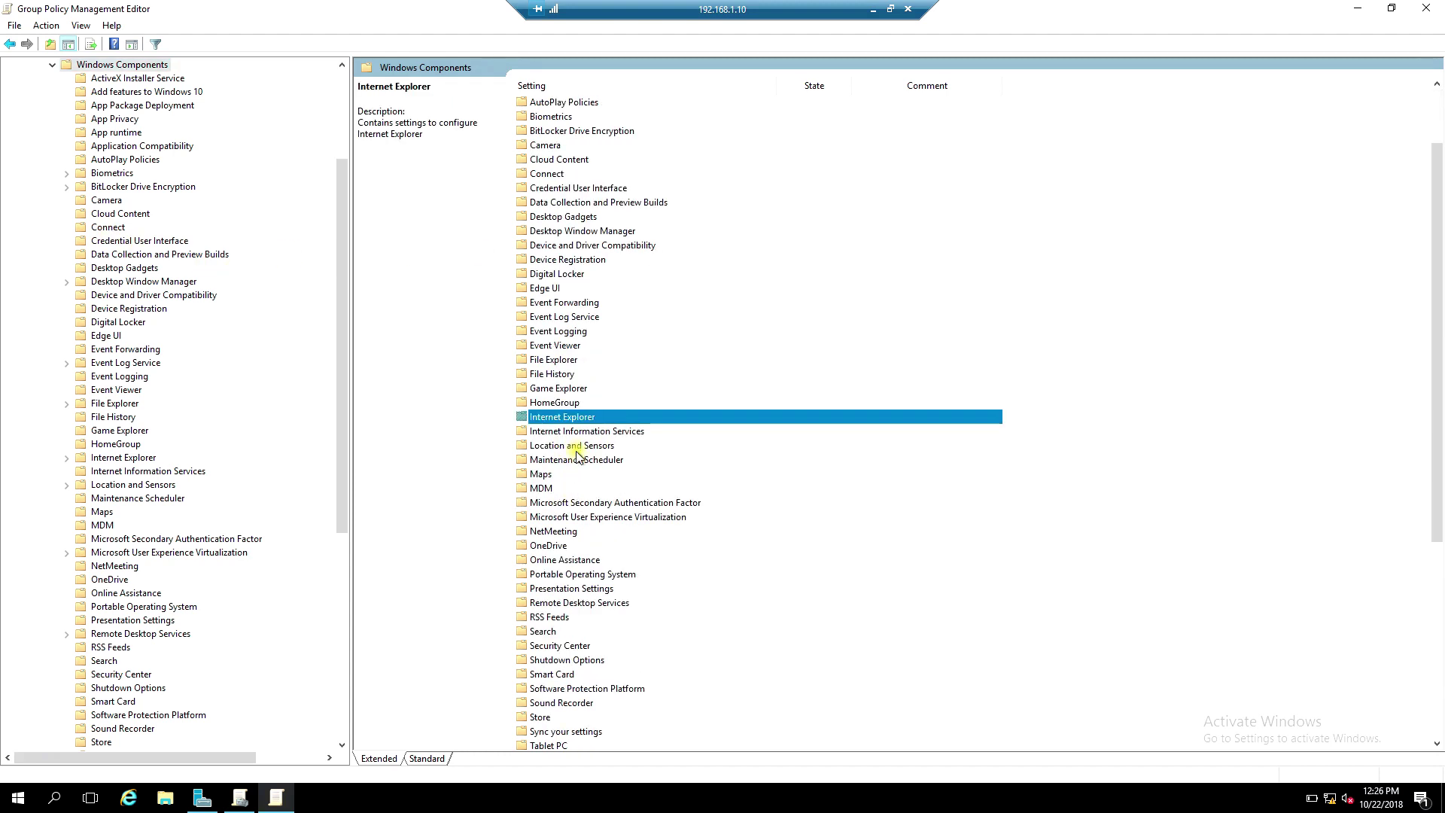
{"action": "scroll", "coordinate": [576, 450], "scroll_direction": "down", "scroll_amount": 7}
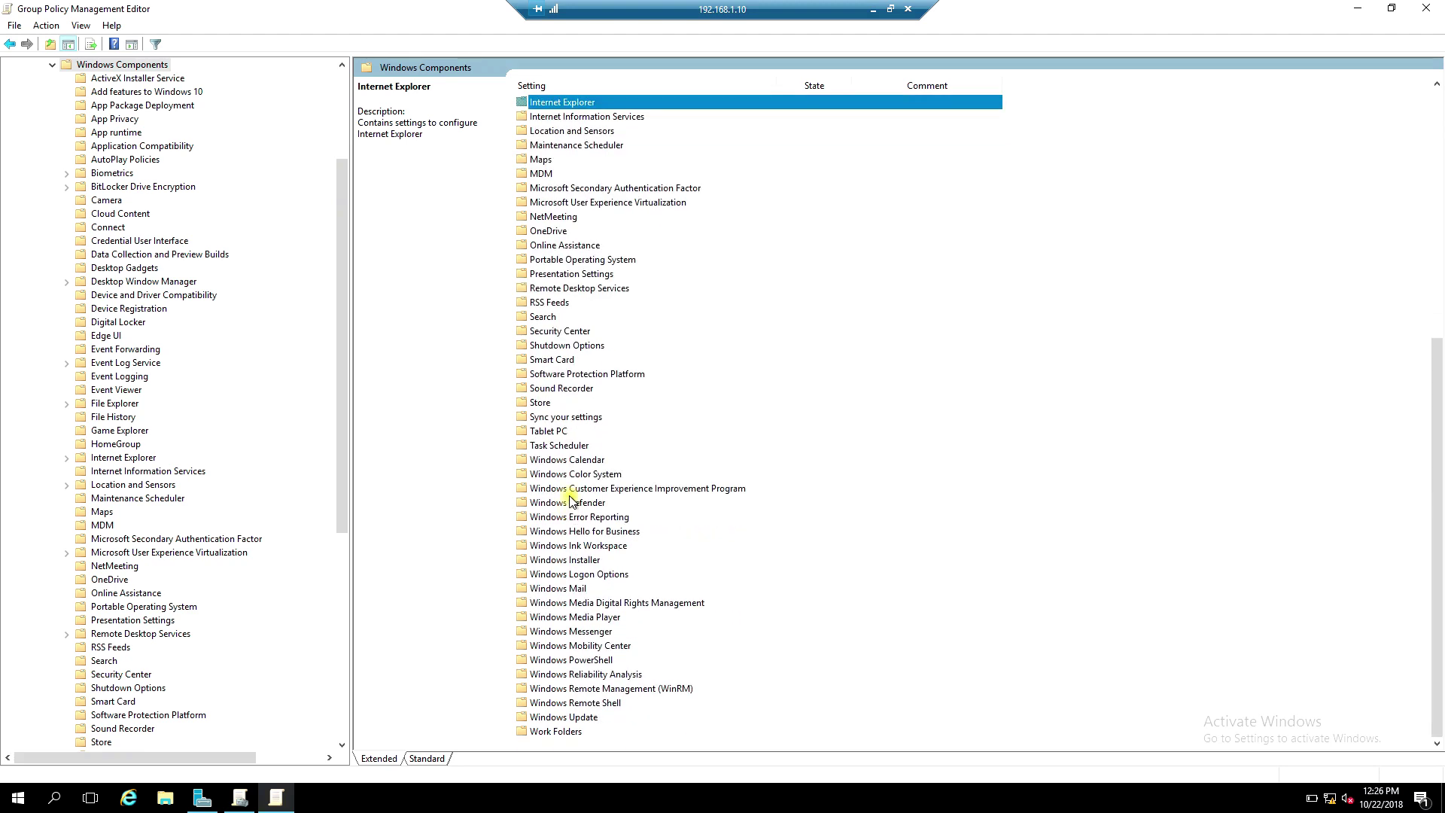
{"action": "key", "text": "r"}
{"action": "double_click", "coordinate": [585, 288]}
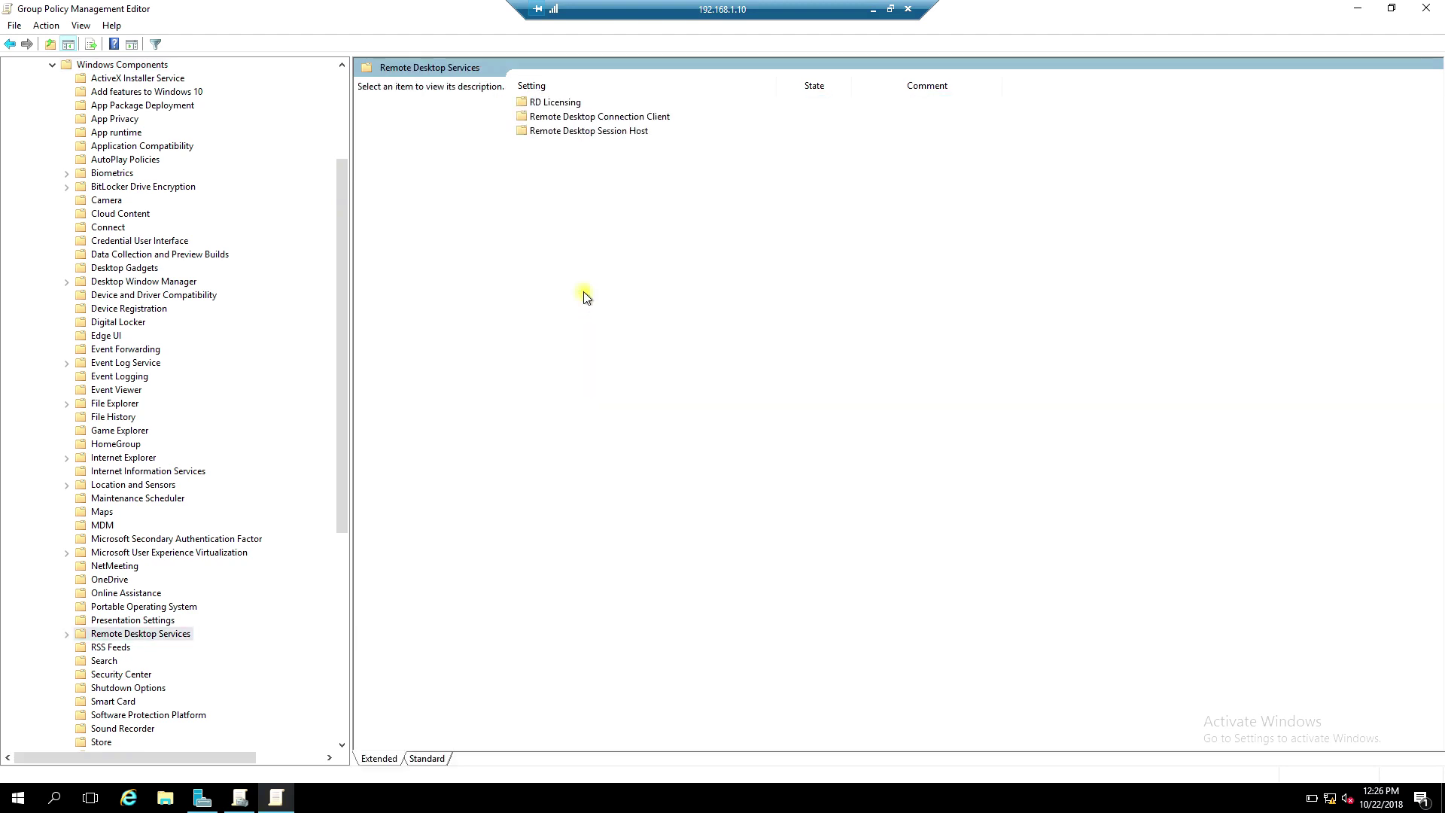
{"action": "double_click", "coordinate": [590, 132]}
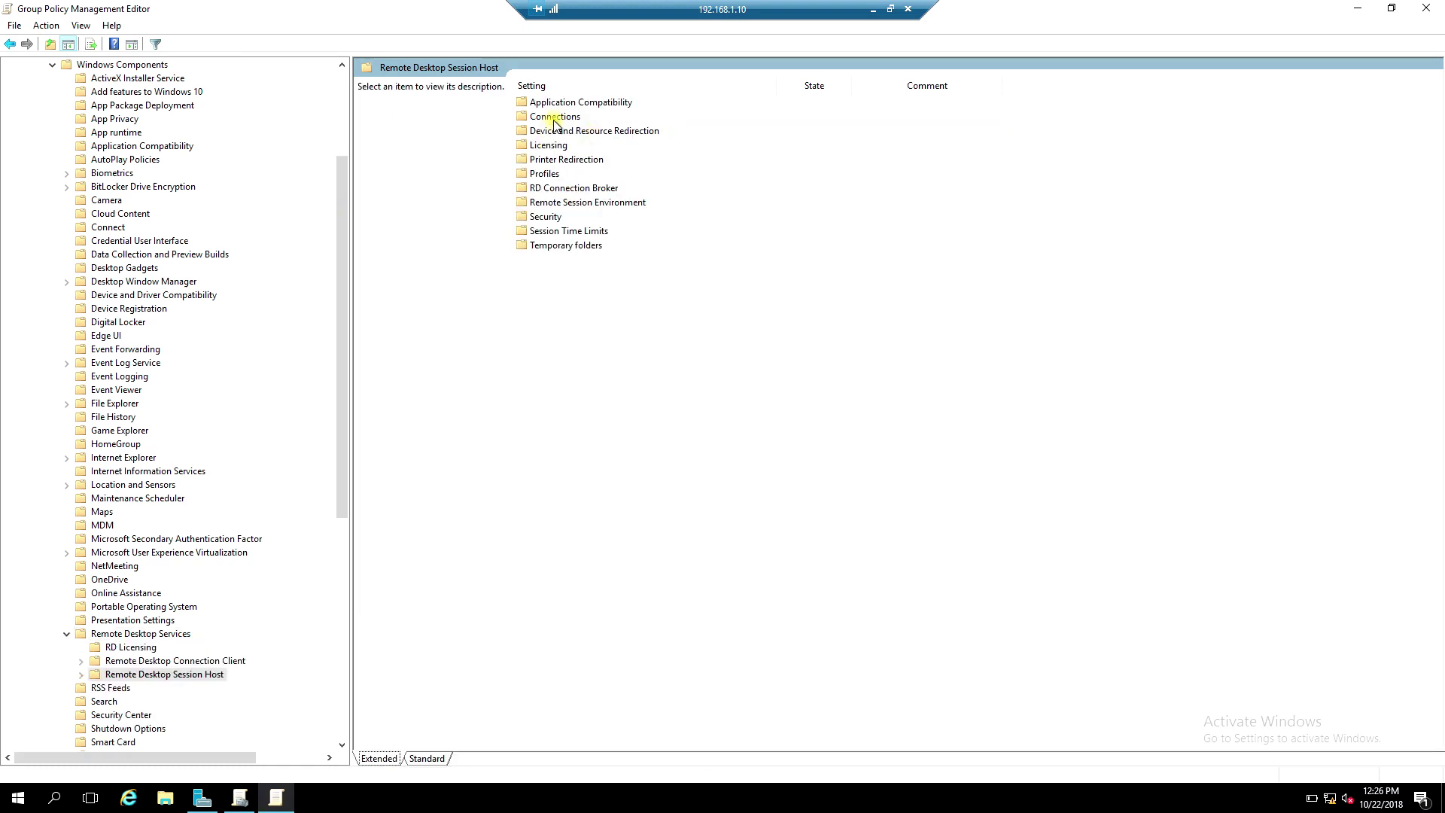
{"action": "double_click", "coordinate": [554, 119]}
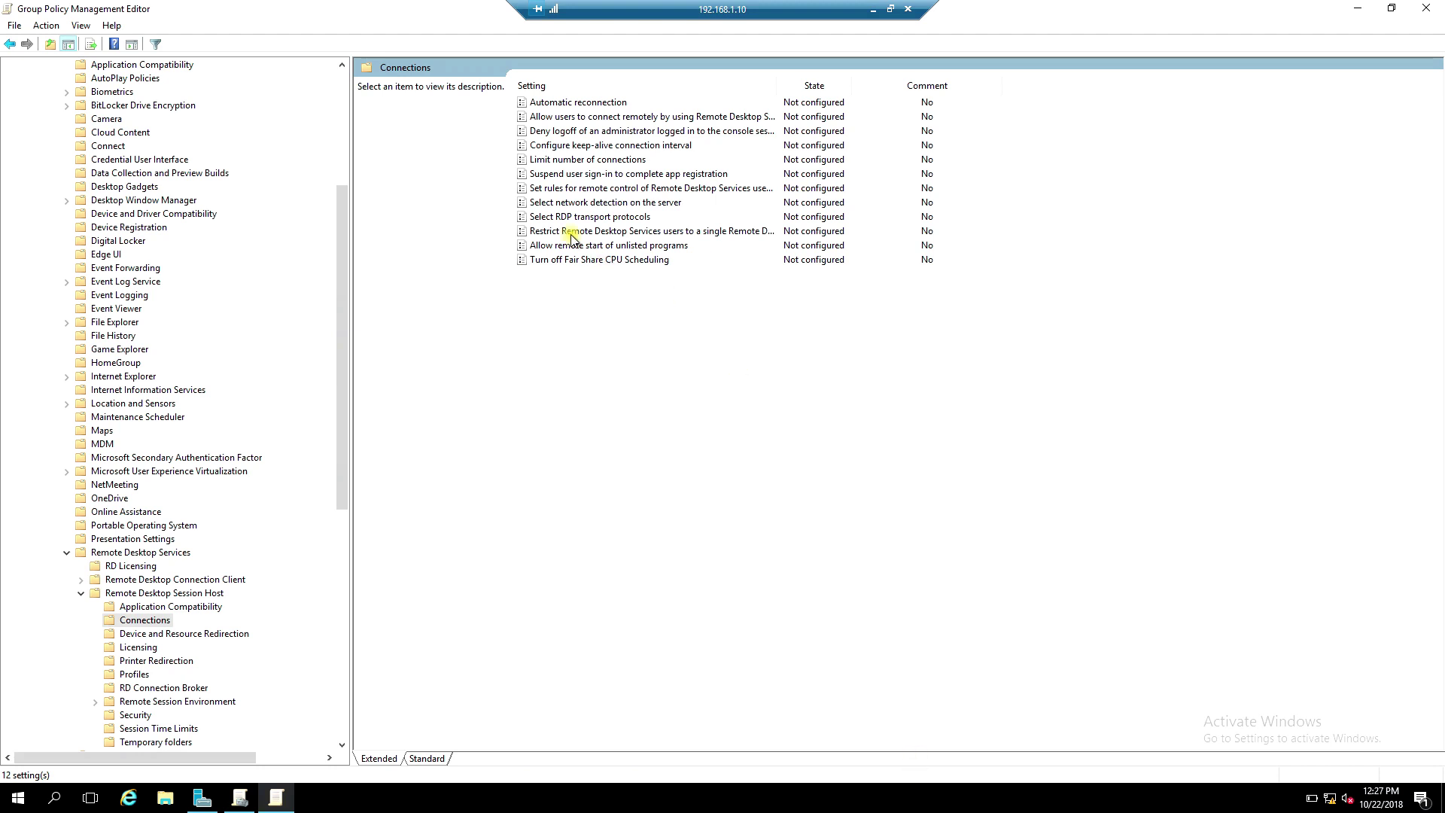
Set 'Allow users to connect remotely by using Remote Desktop Services' to Enabled and apply it
{"action": "left_click", "coordinate": [552, 118]}
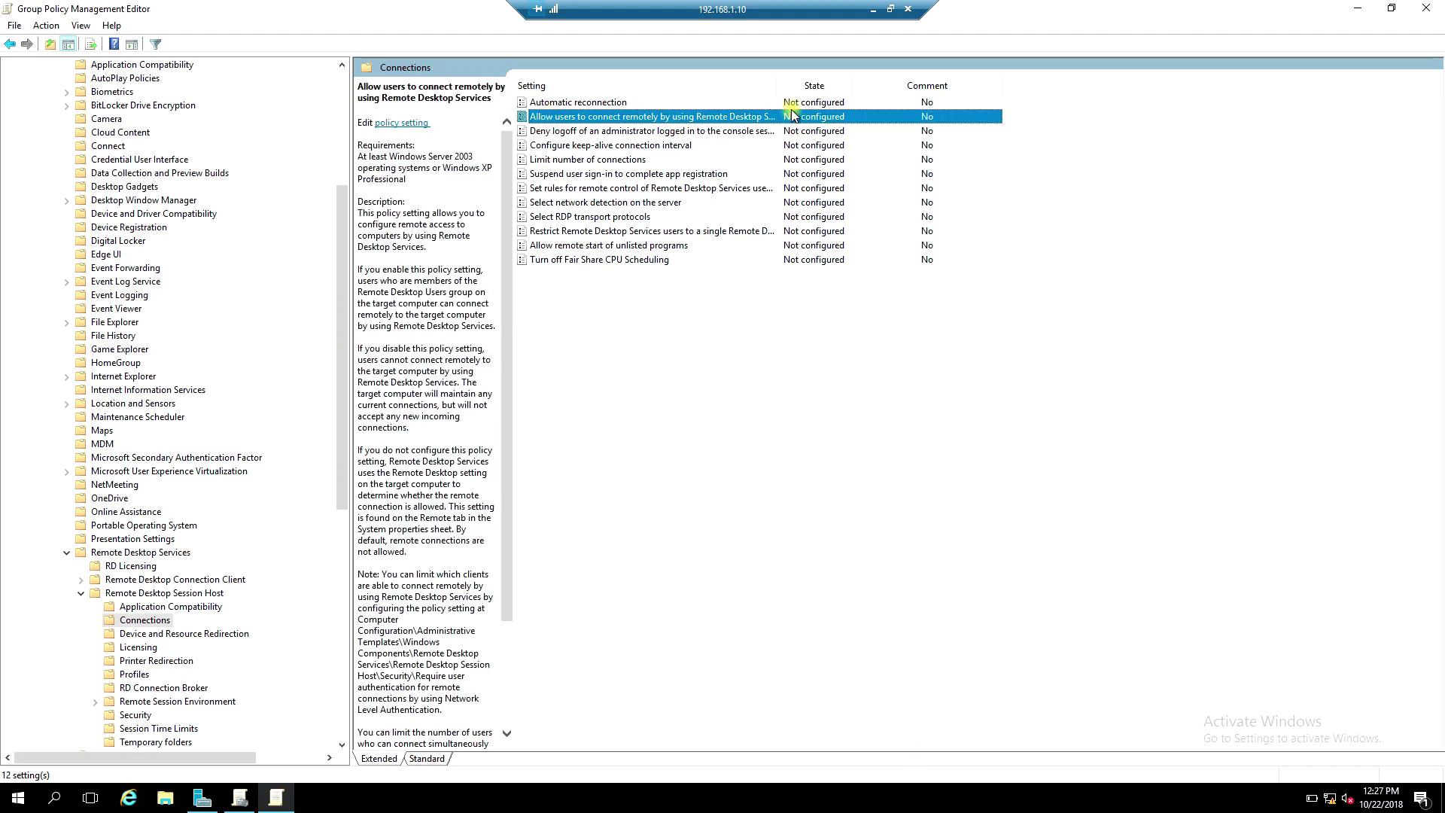
{"action": "left_click_drag", "start_coordinate": [774, 88], "coordinate": [932, 89]}
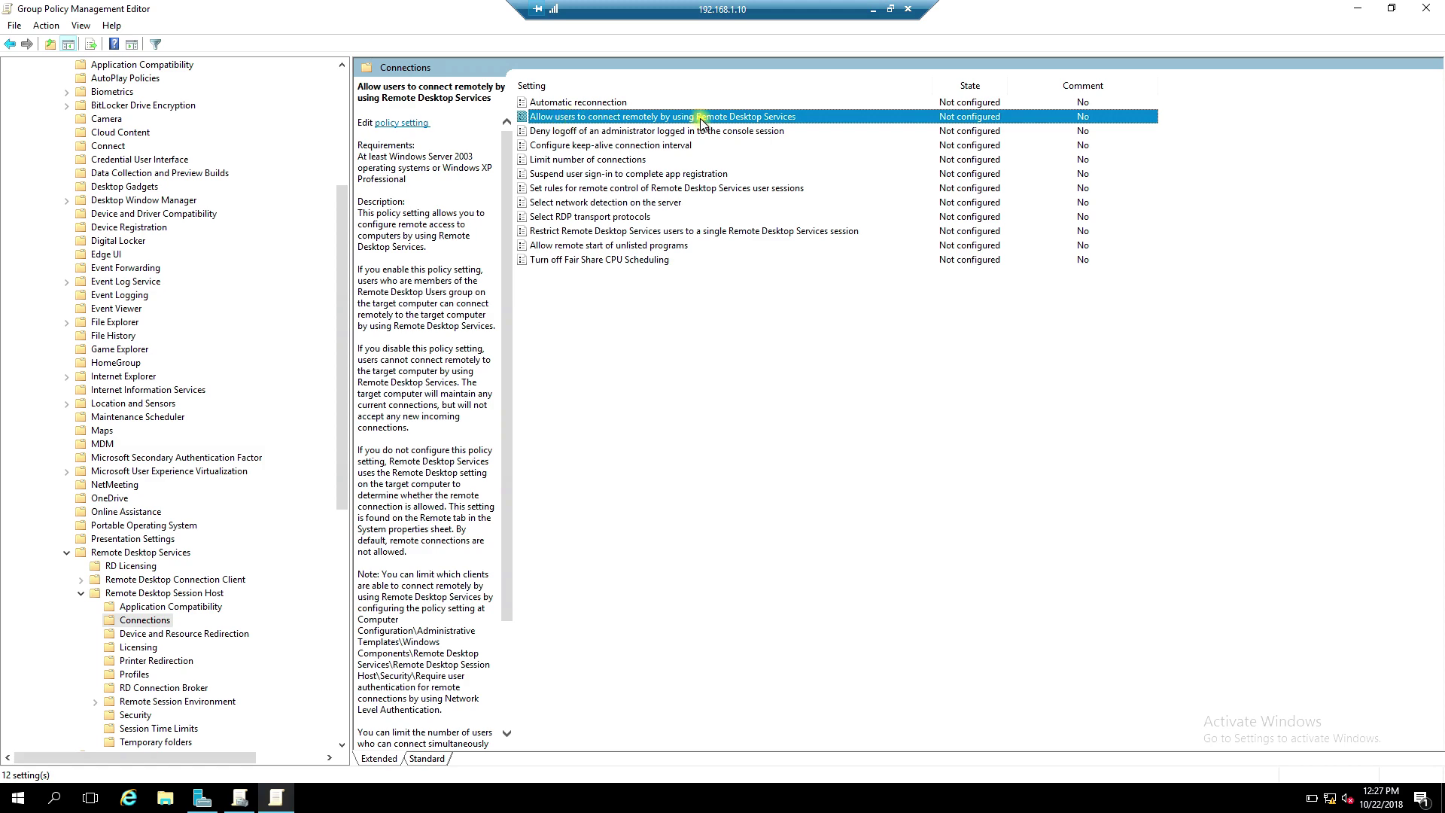
{"action": "key", "text": "Return"}
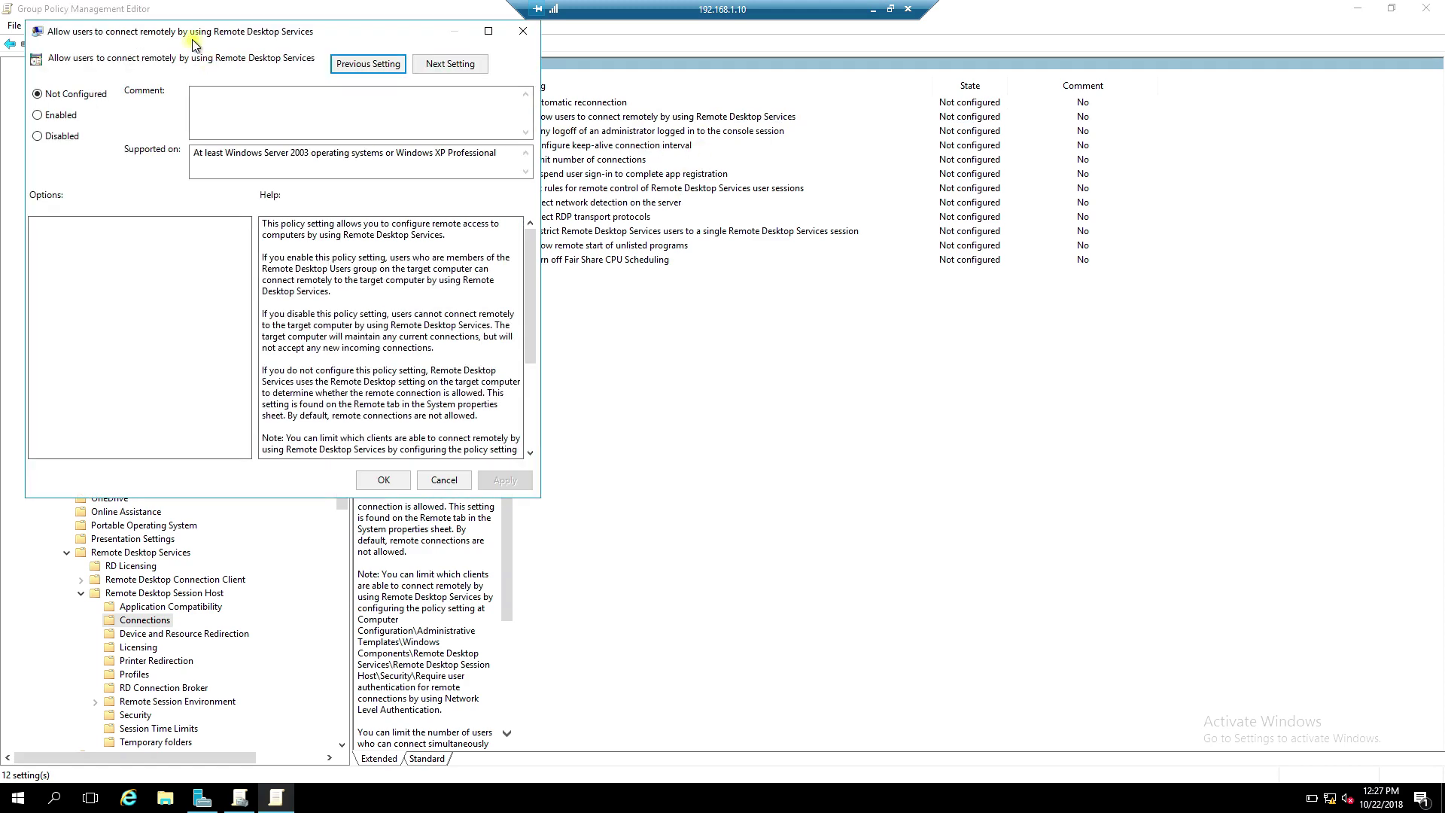
{"action": "left_click_drag", "start_coordinate": [203, 36], "coordinate": [744, 173]}
{"action": "left_click", "coordinate": [591, 255]}
{"action": "left_click", "coordinate": [1041, 615]}
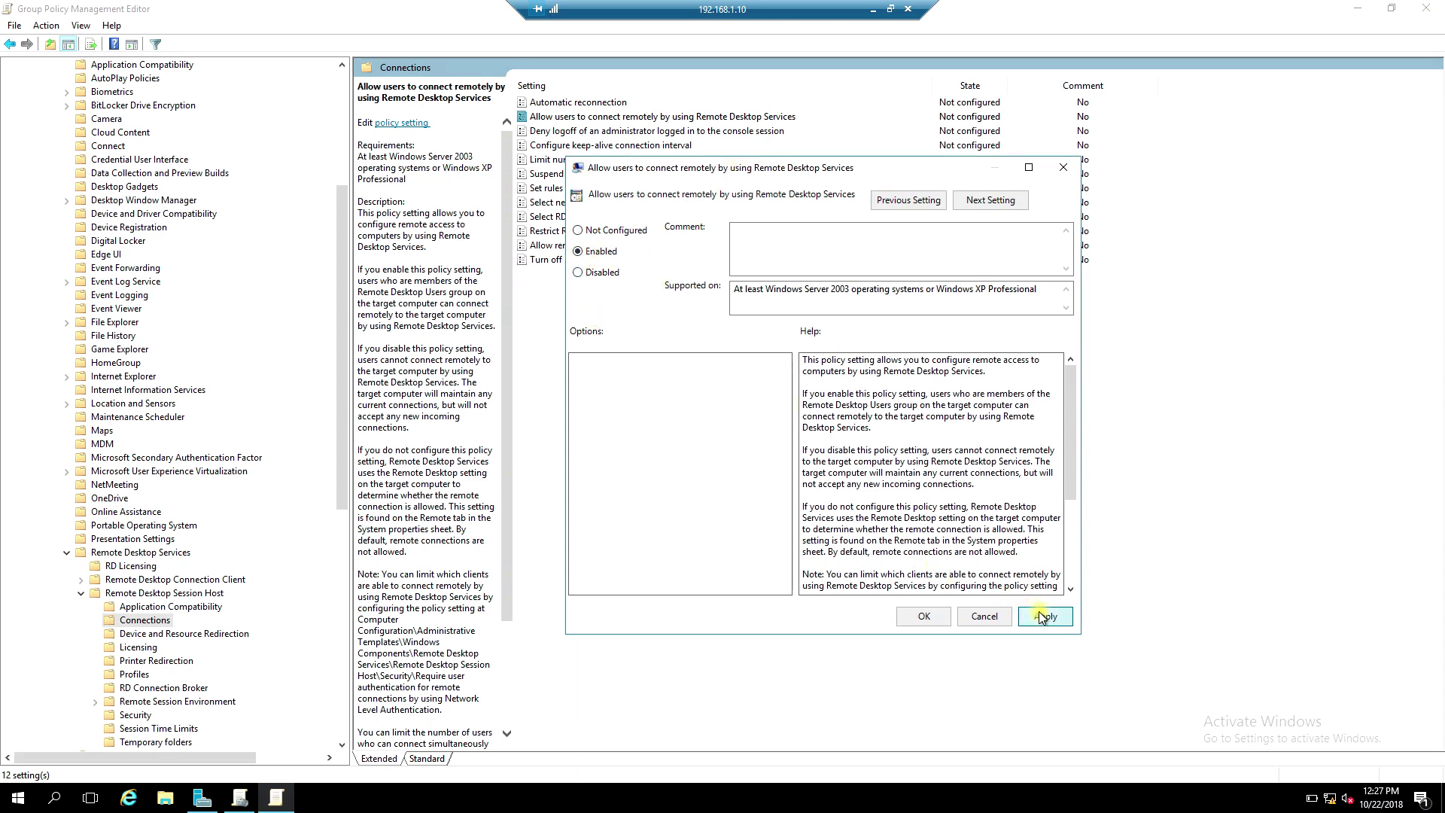
{"action": "left_click", "coordinate": [584, 273]}
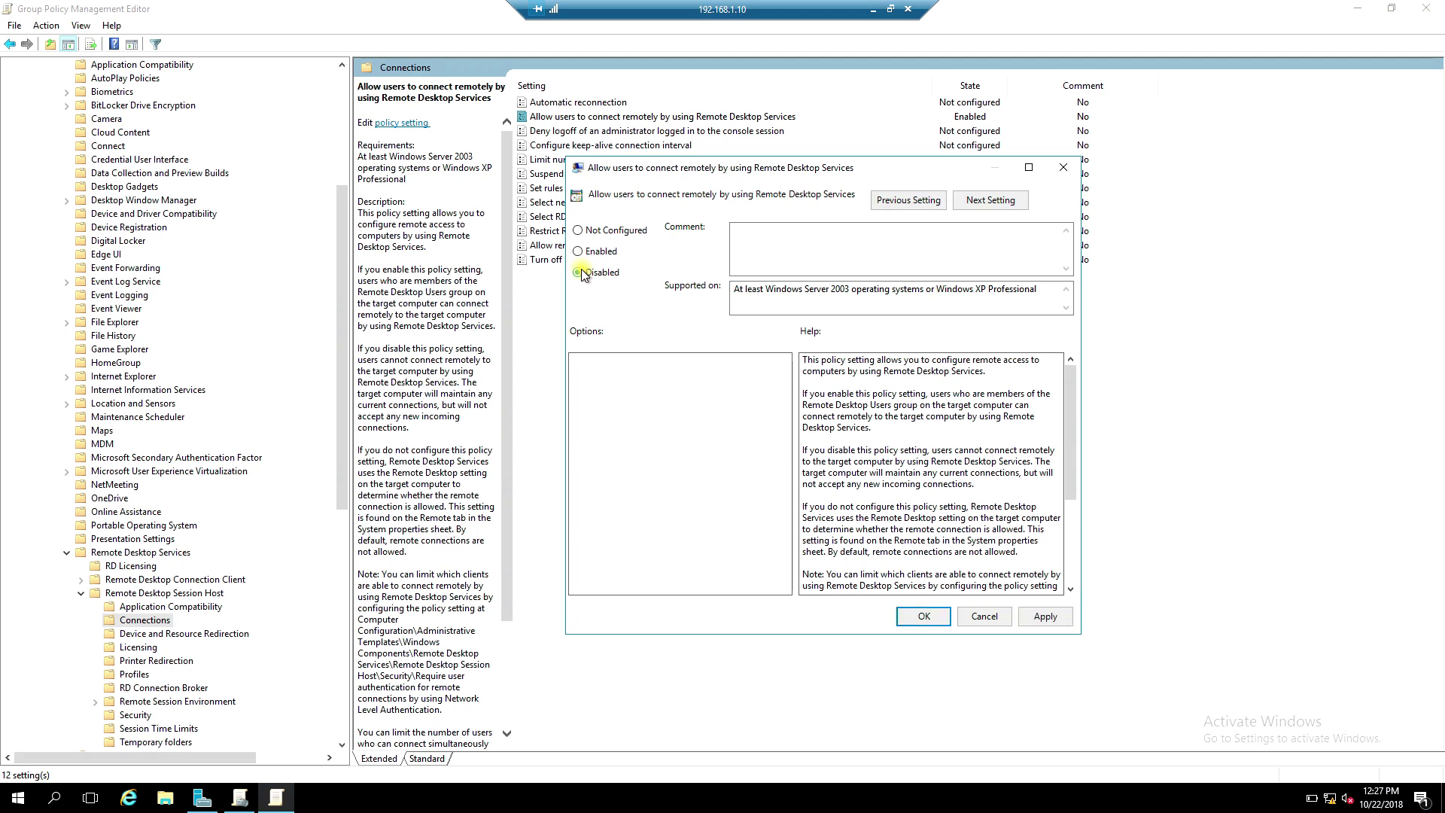
{"action": "left_click", "coordinate": [1050, 616]}
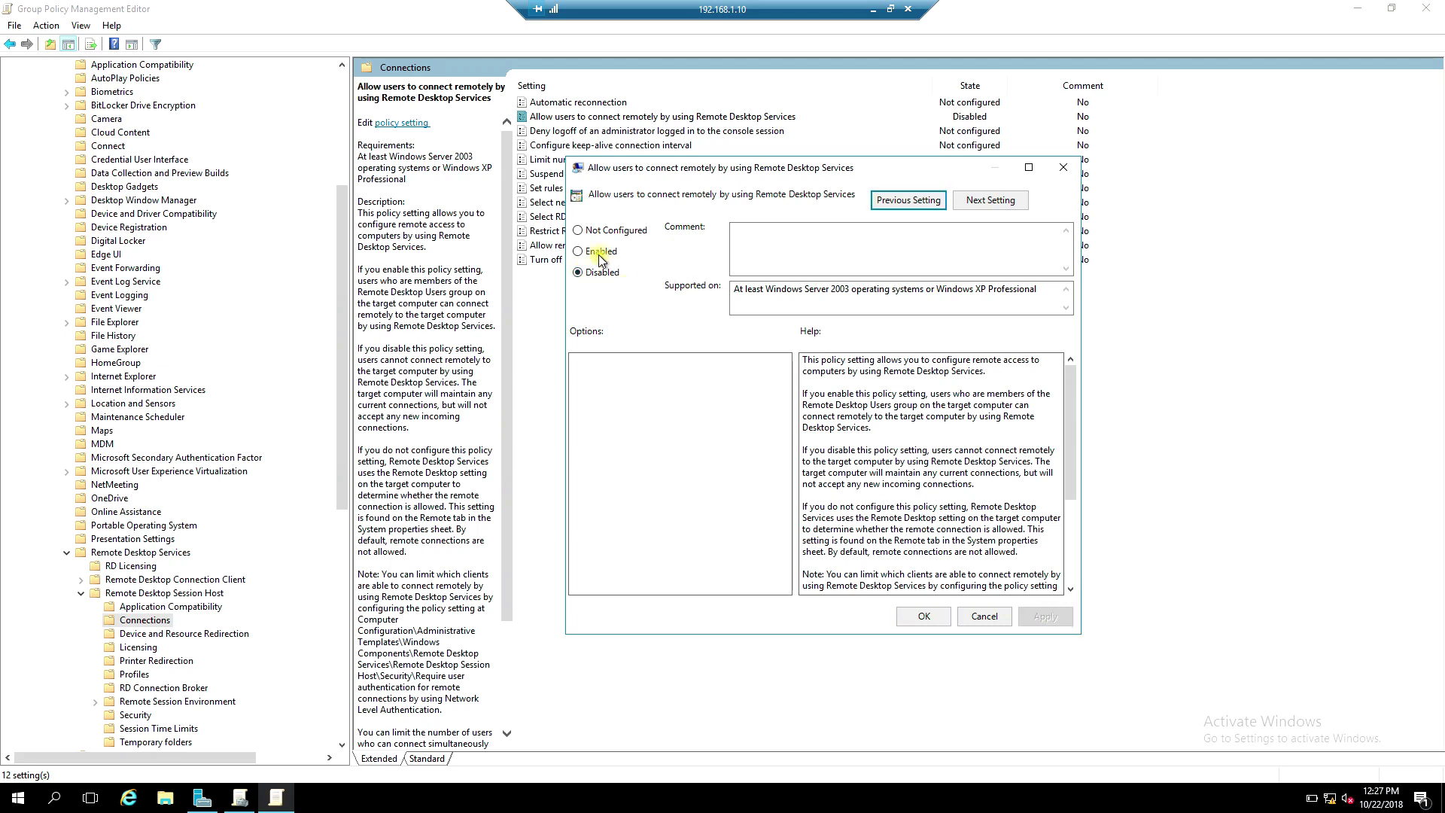
{"action": "left_click", "coordinate": [578, 253]}
{"action": "left_click", "coordinate": [1030, 616]}
{"action": "left_click", "coordinate": [922, 616]}
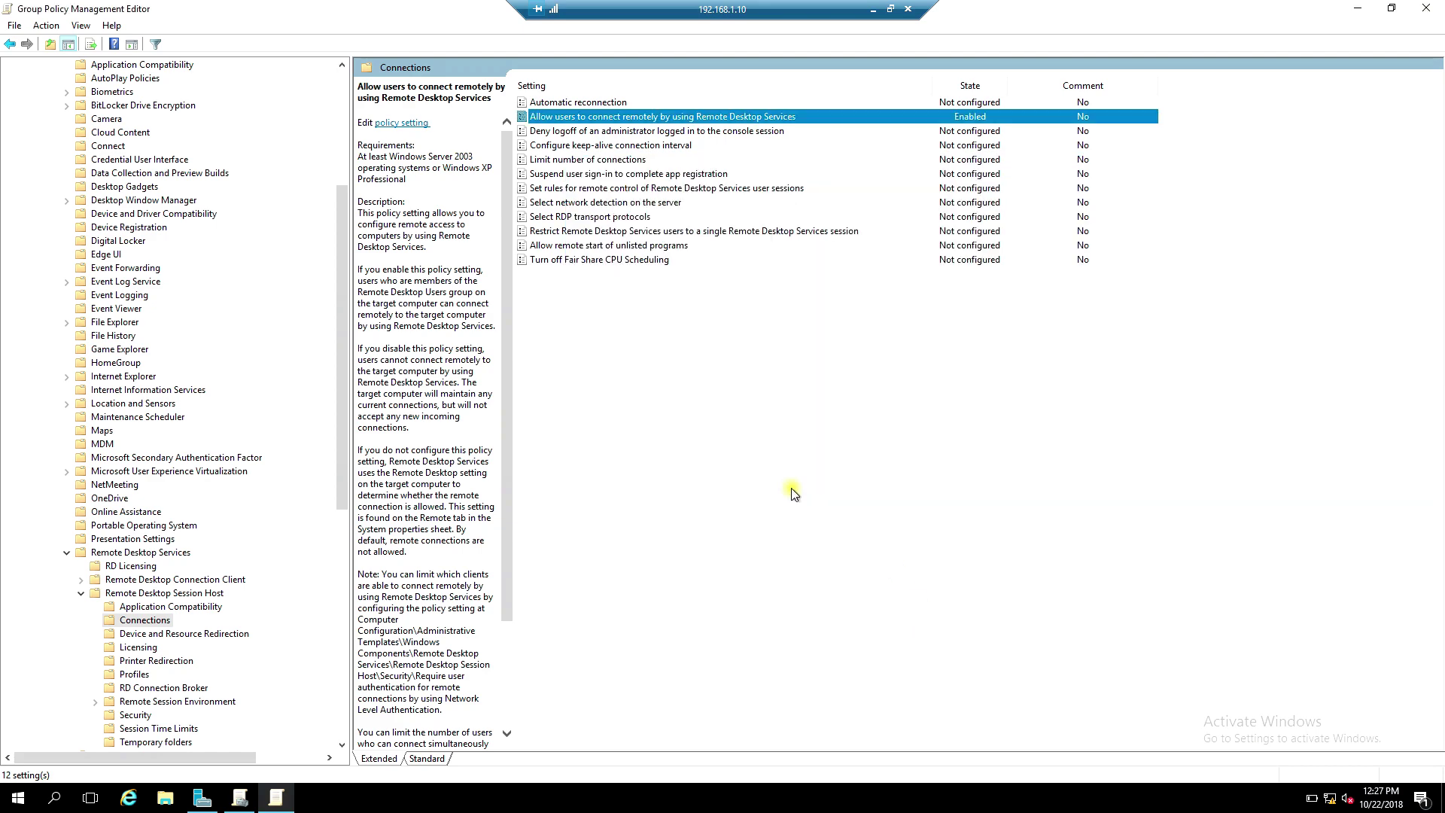
Close the Group Policy Management Editor and return to the GPO list
{"action": "left_click", "coordinate": [715, 118]}
{"action": "left_click", "coordinate": [1426, 8]}
{"action": "left_click", "coordinate": [640, 313]}
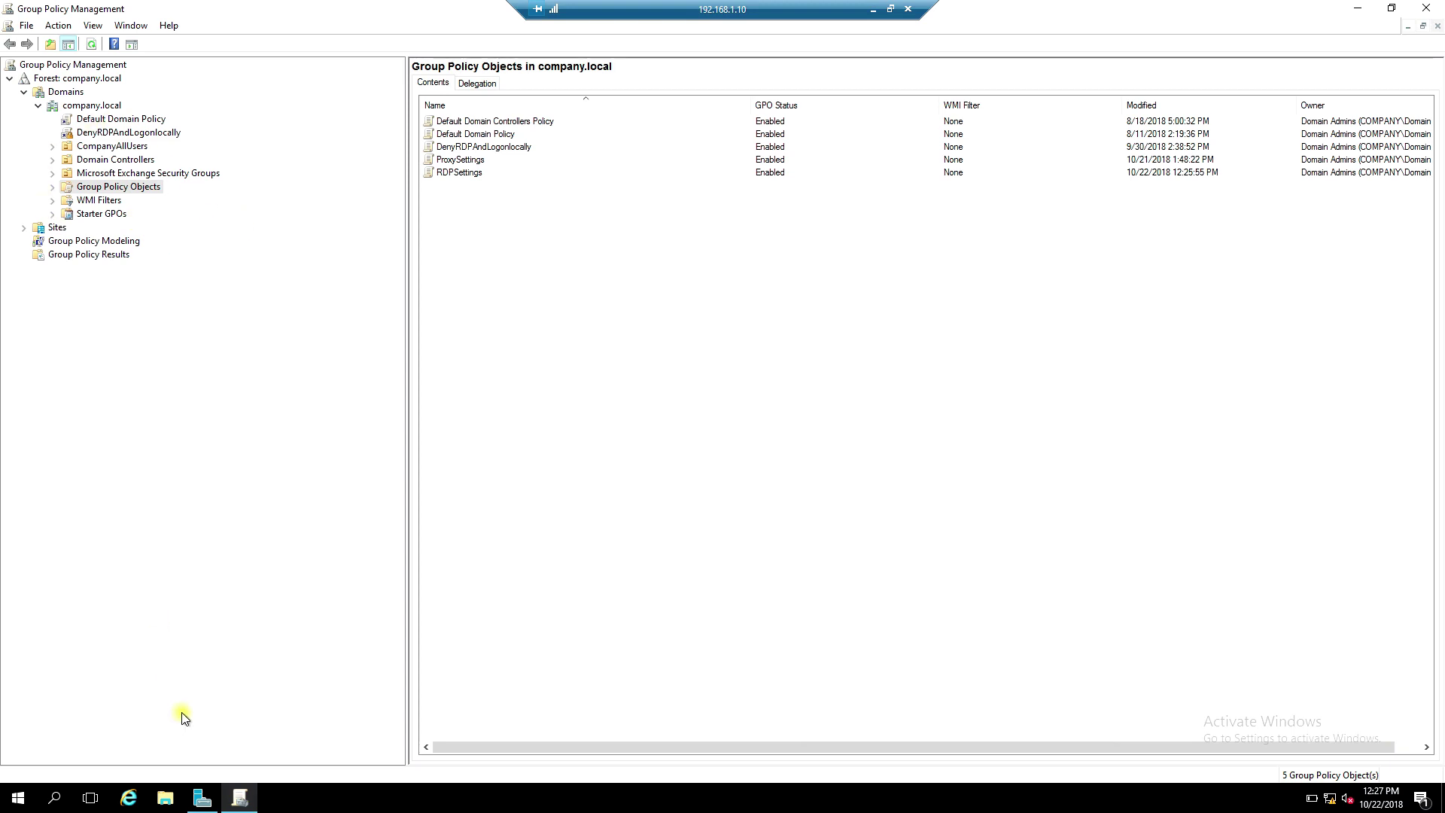
Launch Active Directory Users and Computers with dsa.msc from the Run box
{"action": "right_click", "coordinate": [18, 802]}
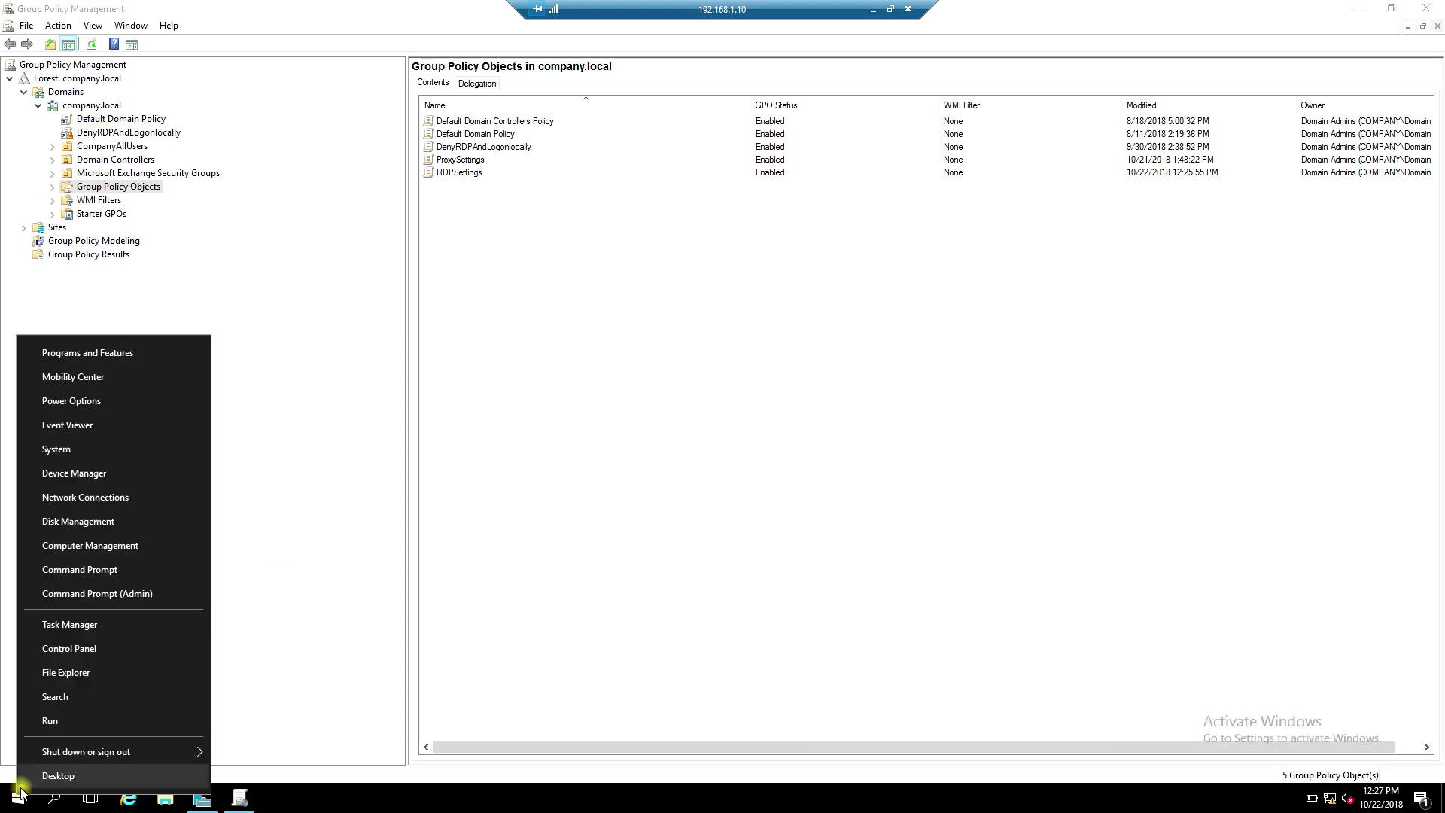
{"action": "left_click", "coordinate": [66, 724]}
{"action": "type", "text": "dsa."}
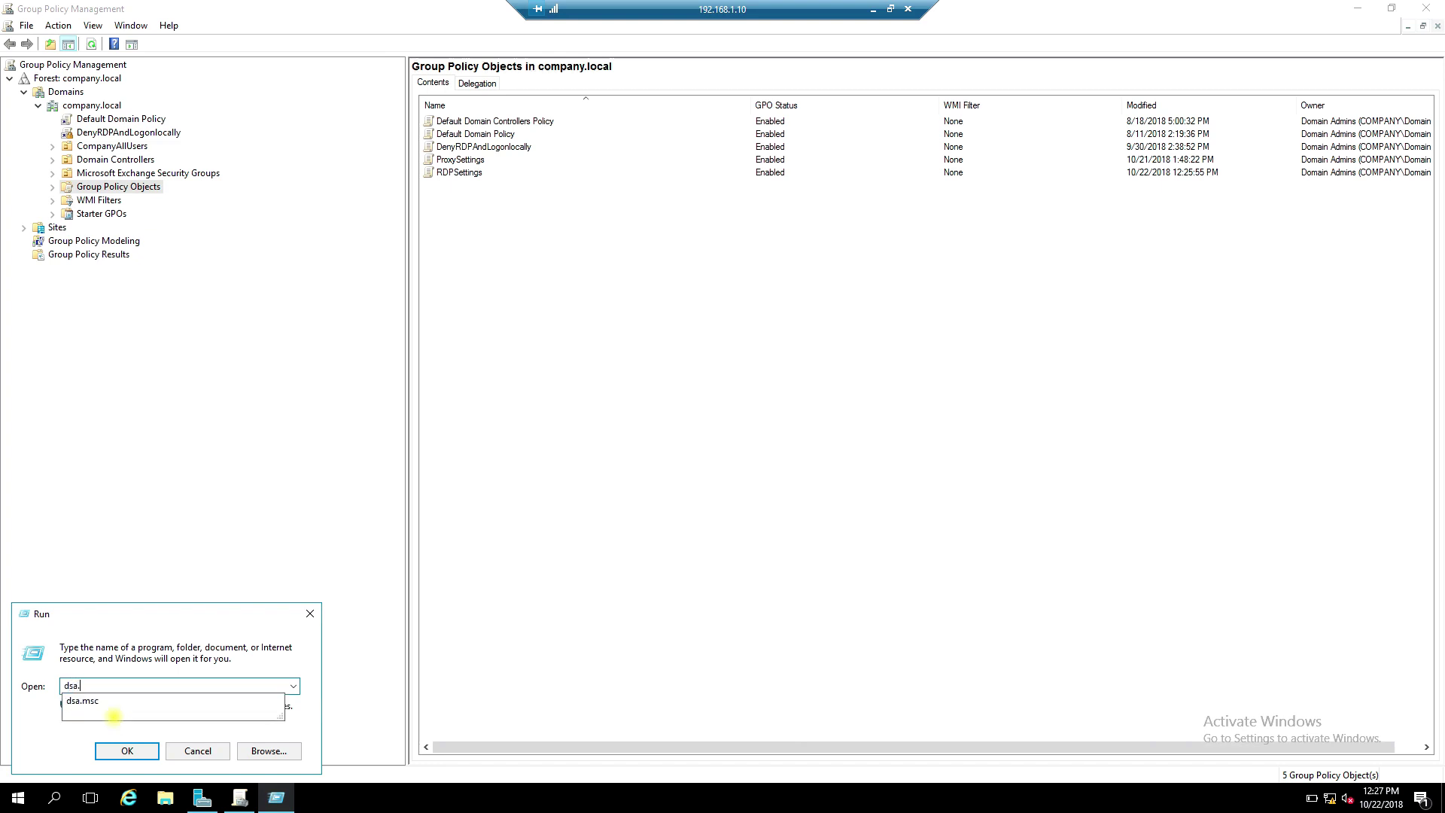
{"action": "type", "text": "msc"}
{"action": "key", "text": "Return"}
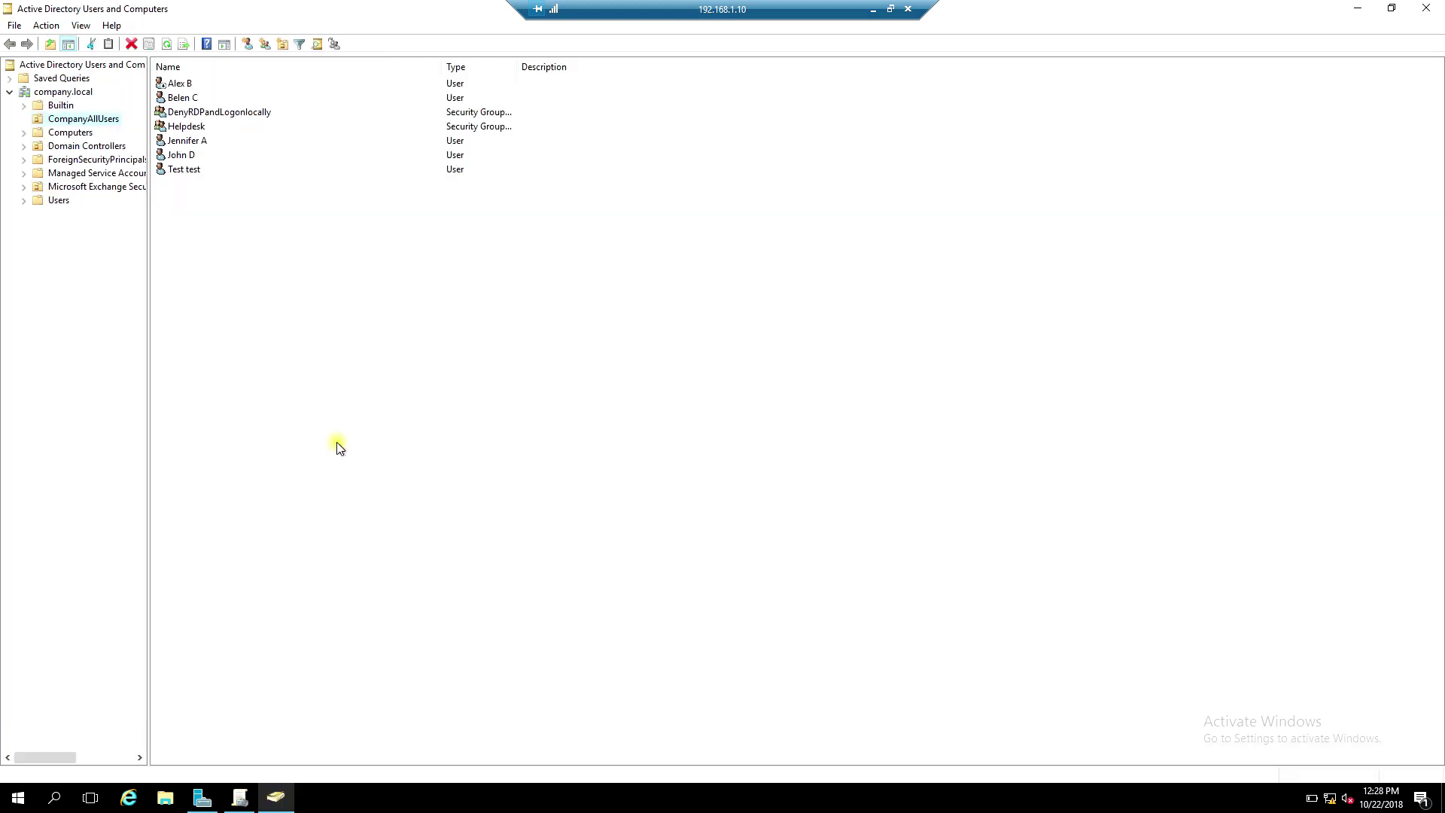
Create an organizational unit named ALLComputers under company.local
{"action": "left_click", "coordinate": [71, 135]}
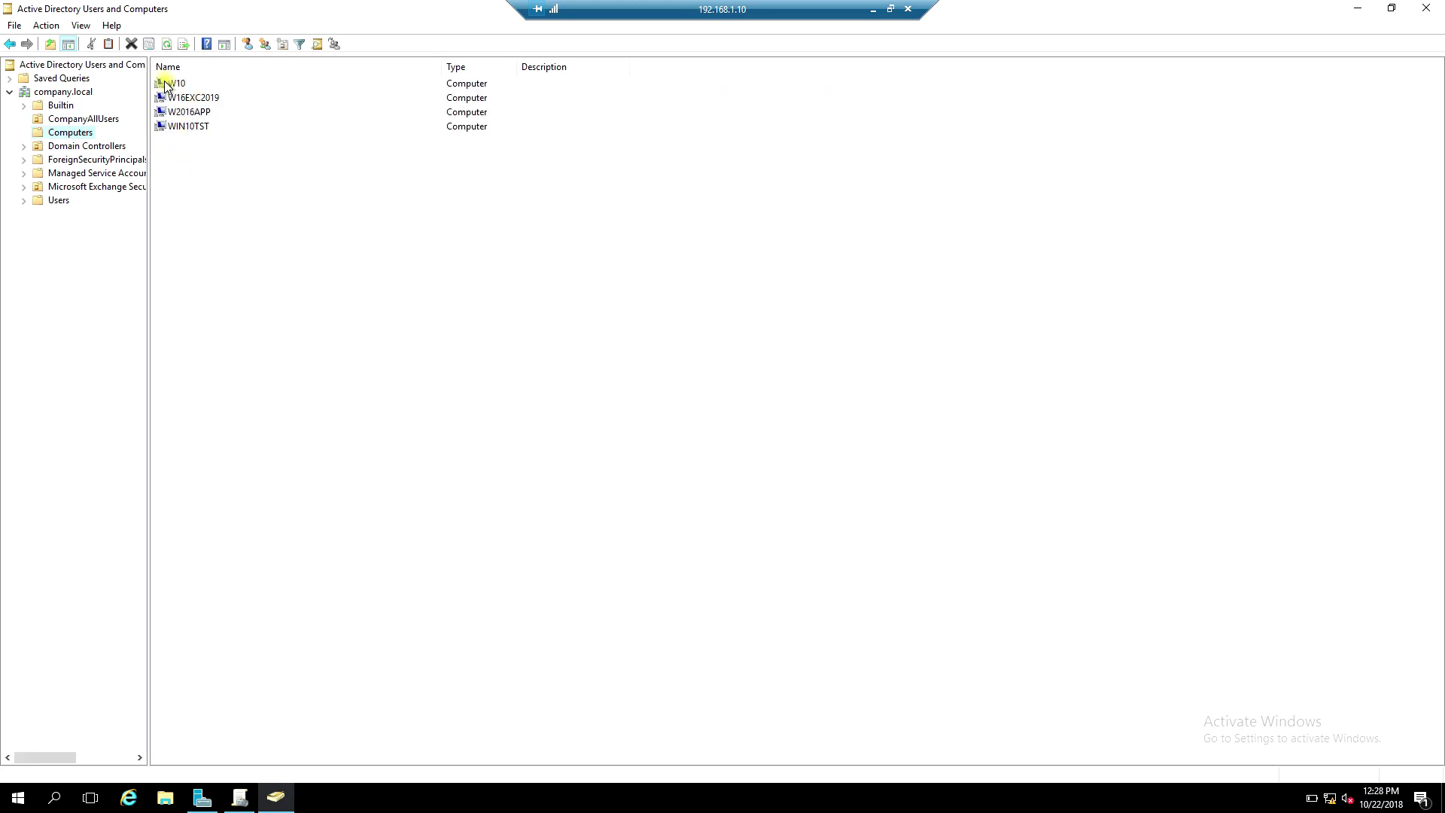
{"action": "left_click", "coordinate": [165, 85]}
{"action": "right_click", "coordinate": [56, 92]}
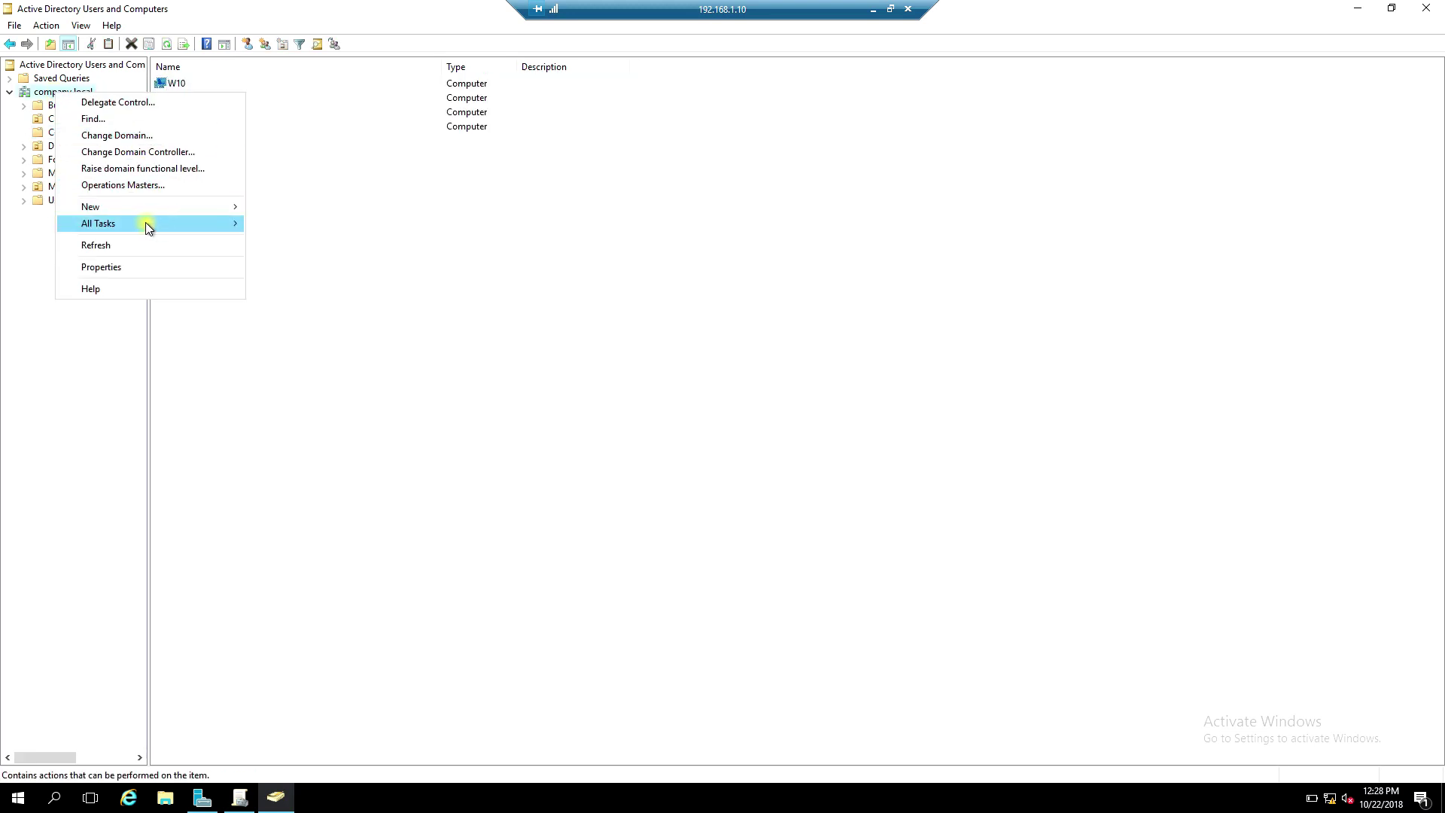
{"action": "mouse_move", "coordinate": [129, 207]}
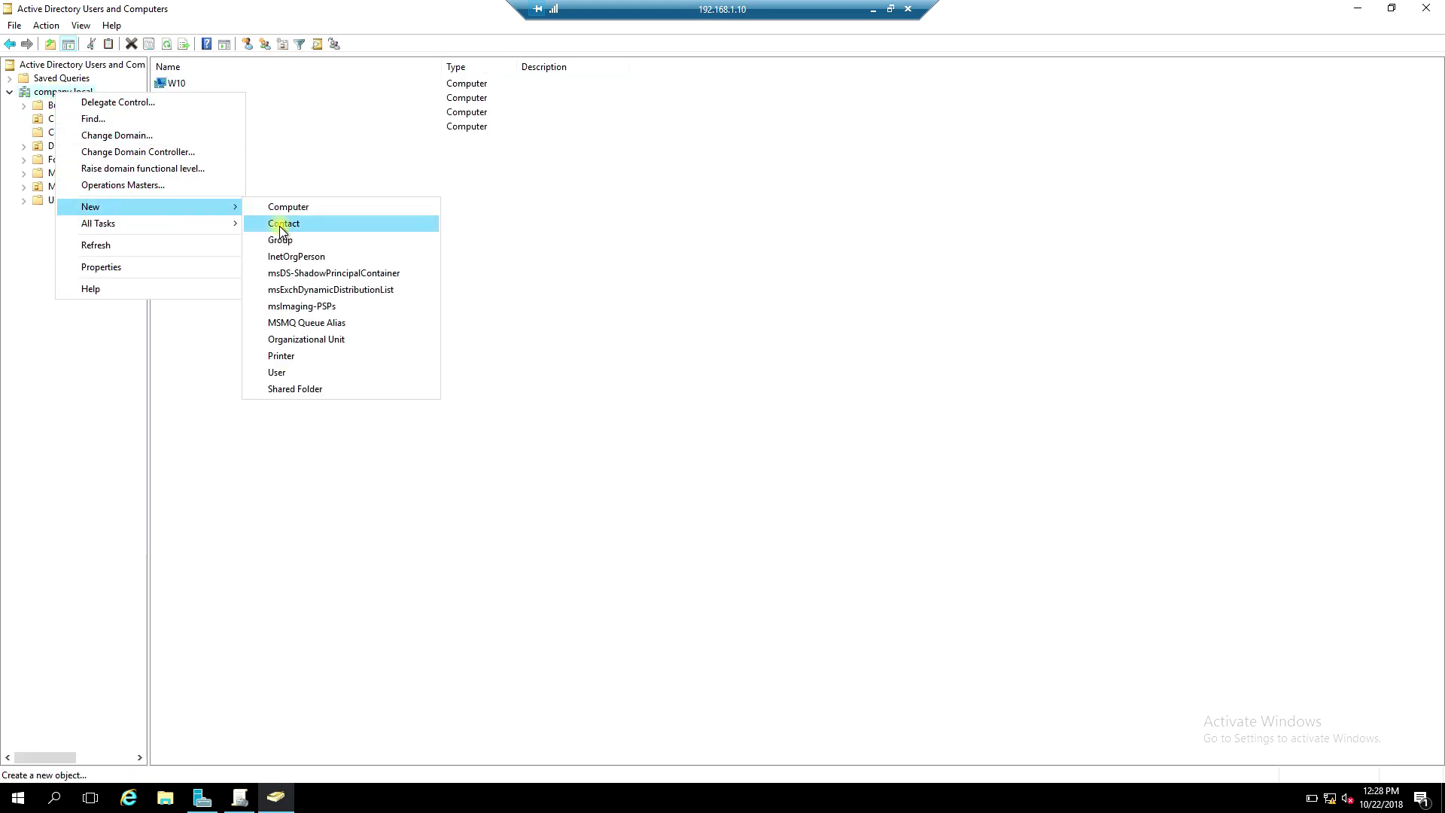
{"action": "left_click", "coordinate": [286, 338]}
{"action": "type", "text": "ALLComputers"}
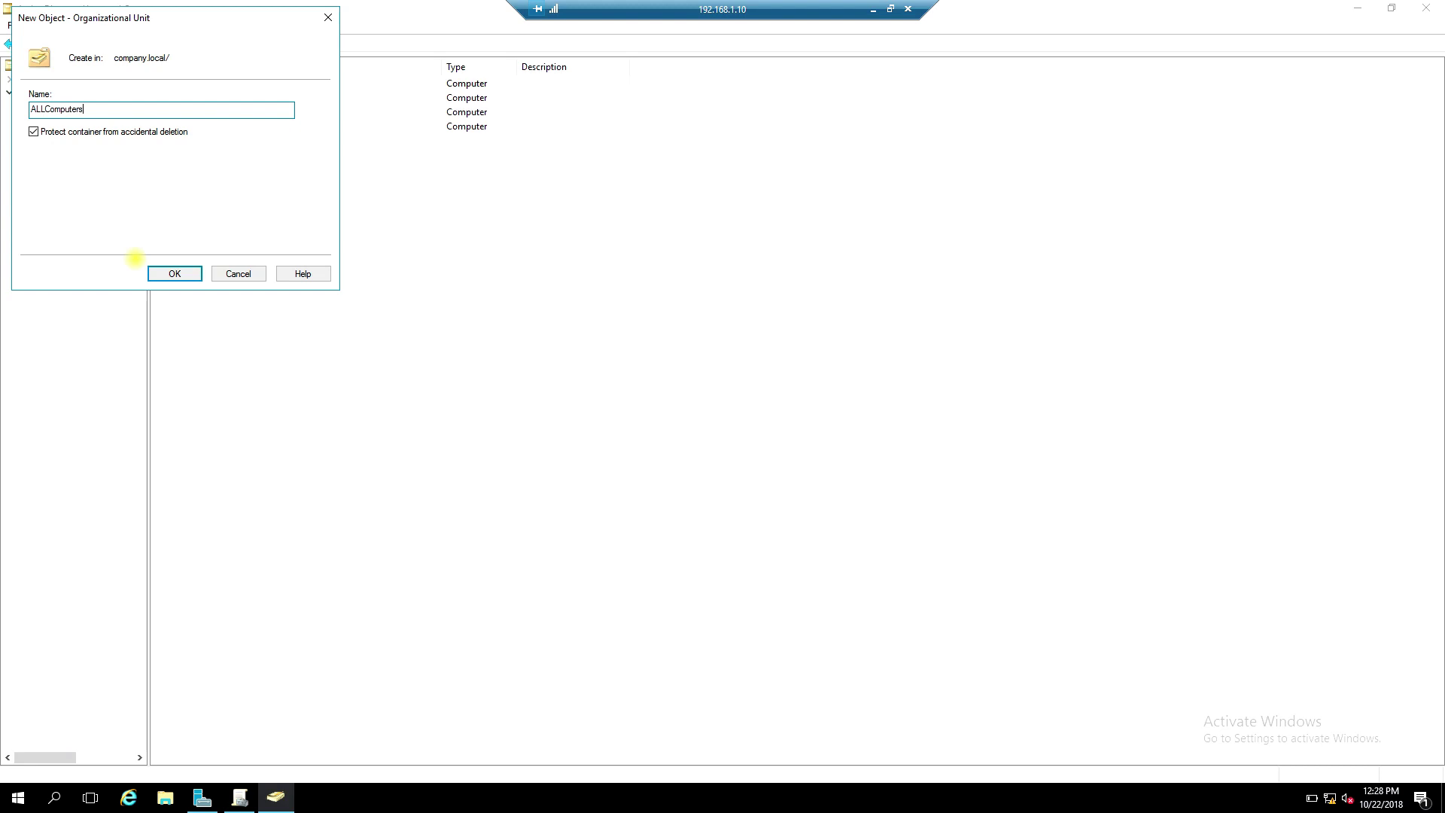
{"action": "left_click", "coordinate": [174, 274]}
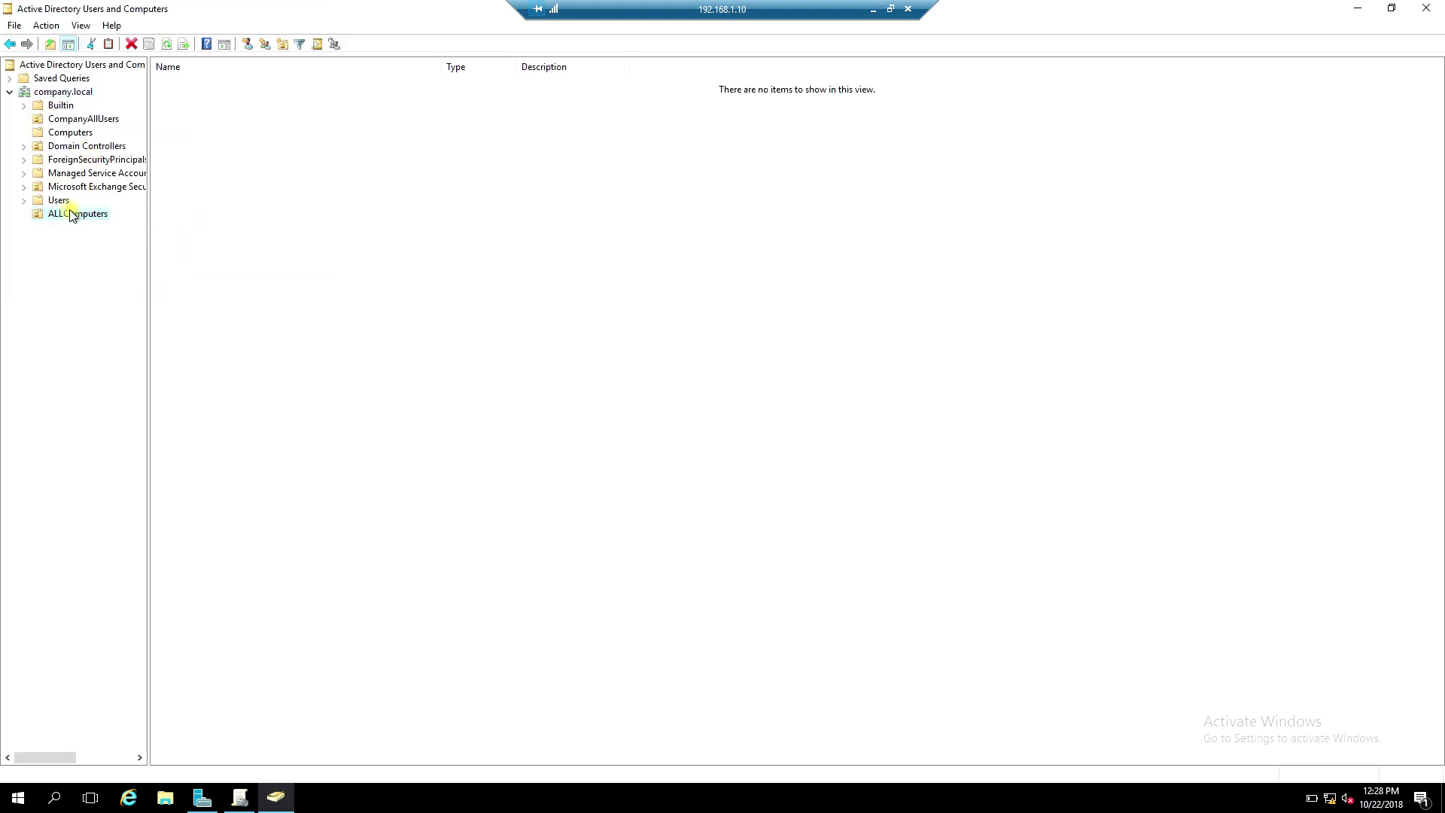
Move the W10 computer from Computers into the ALLComputers OU
{"action": "left_click", "coordinate": [69, 133]}
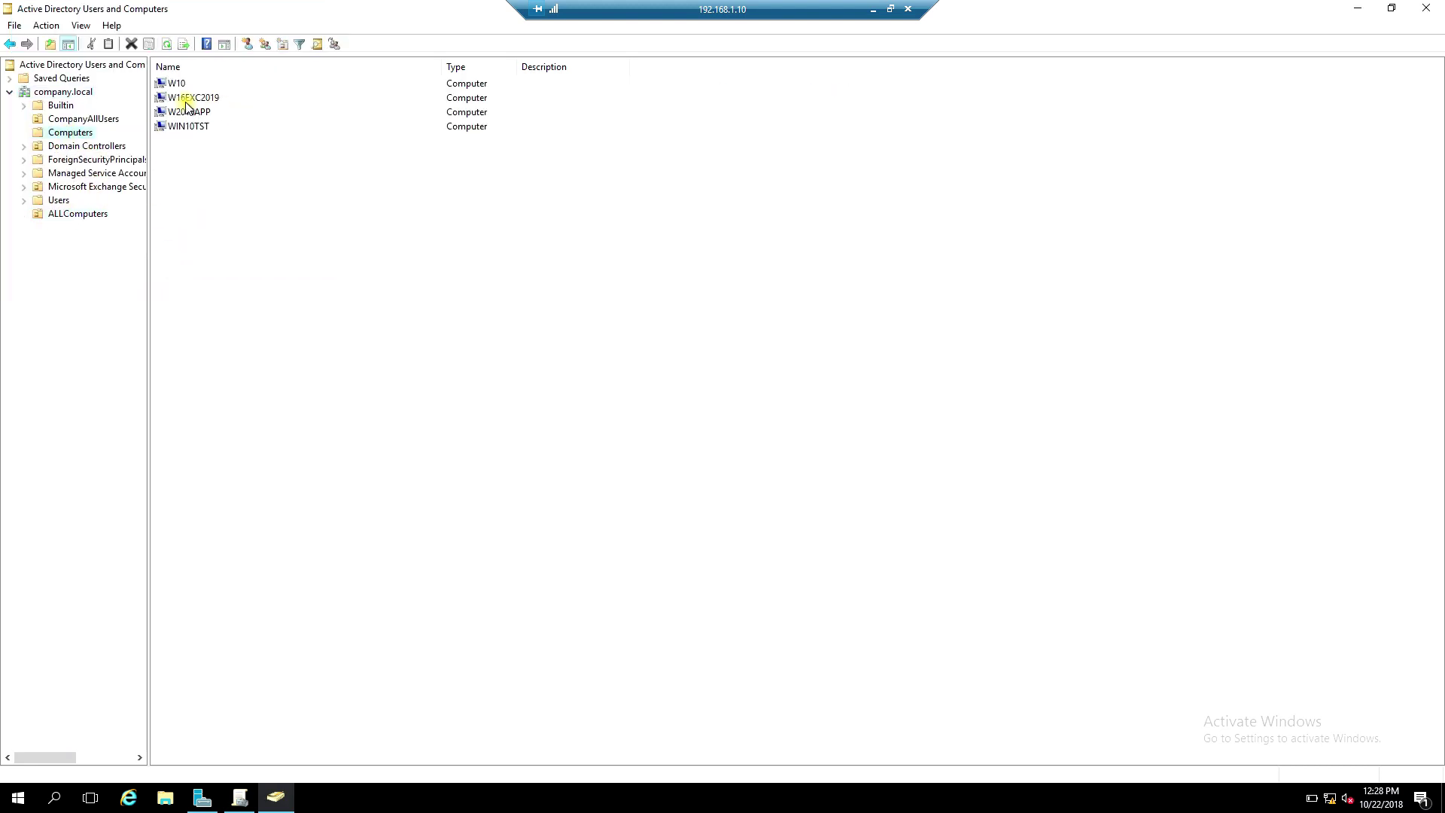
{"action": "left_click", "coordinate": [177, 87]}
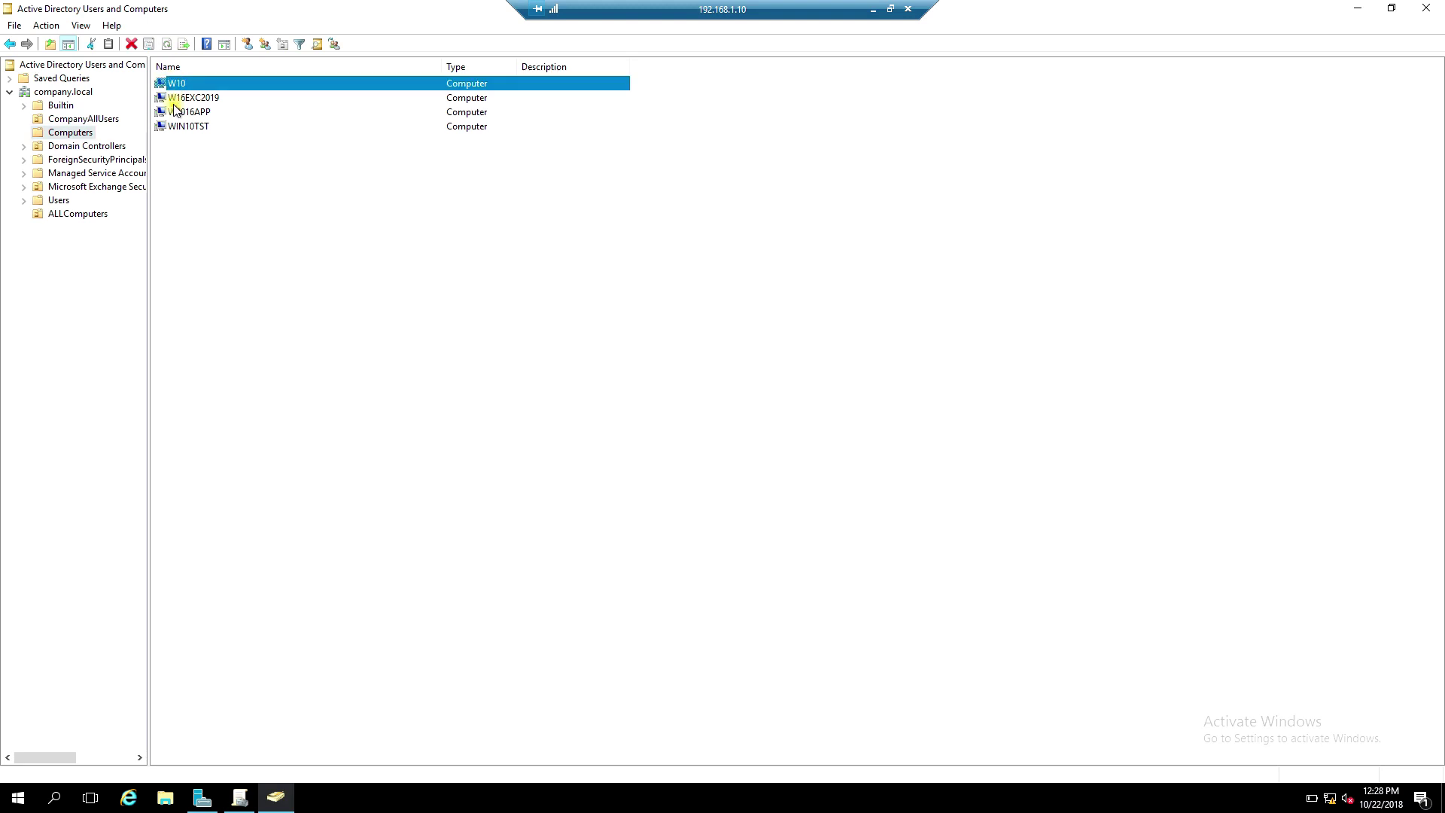
{"action": "left_click_drag", "start_coordinate": [177, 87], "coordinate": [92, 218]}
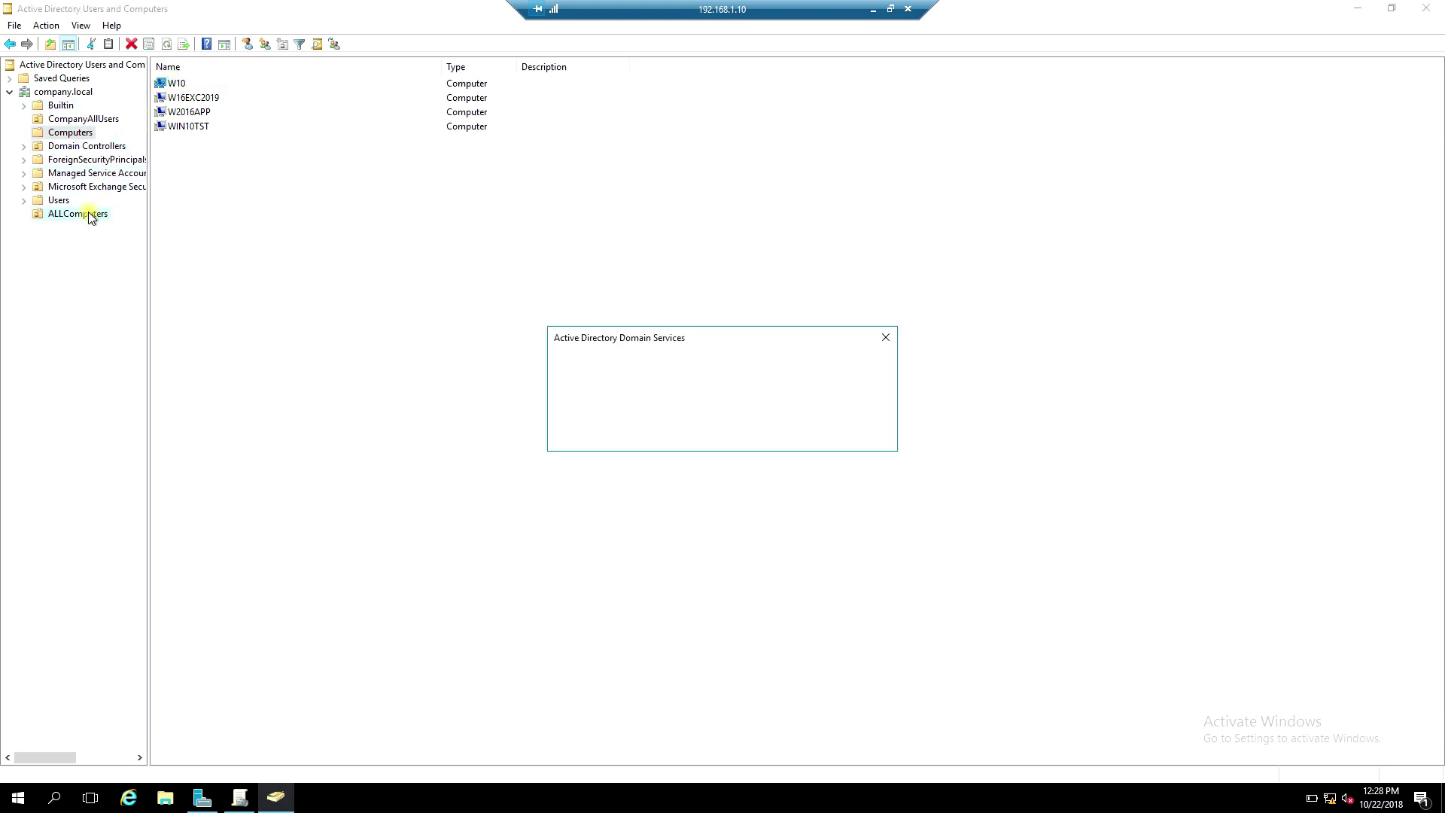
{"action": "left_click", "coordinate": [670, 442]}
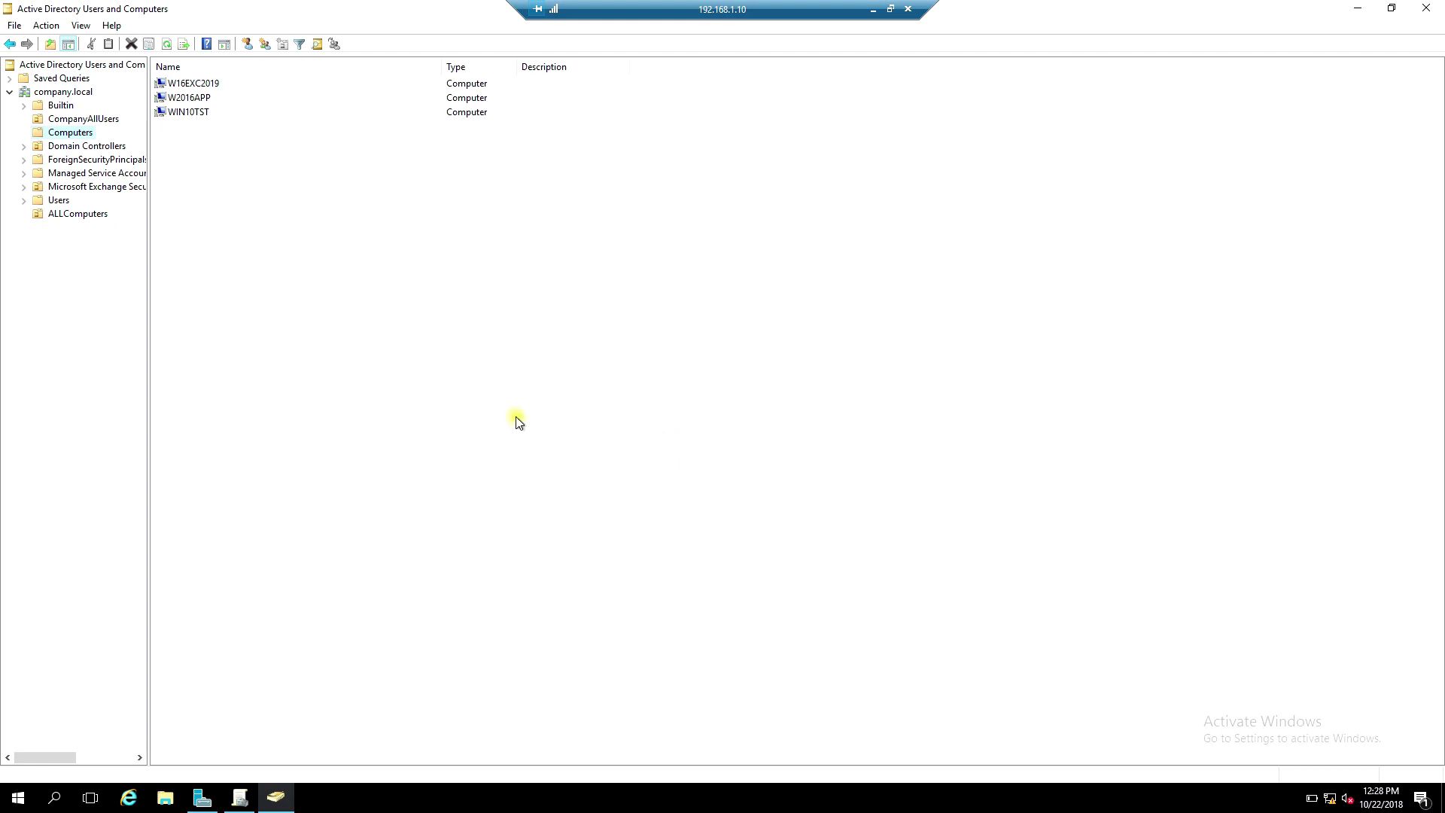
{"action": "left_click", "coordinate": [239, 797]}
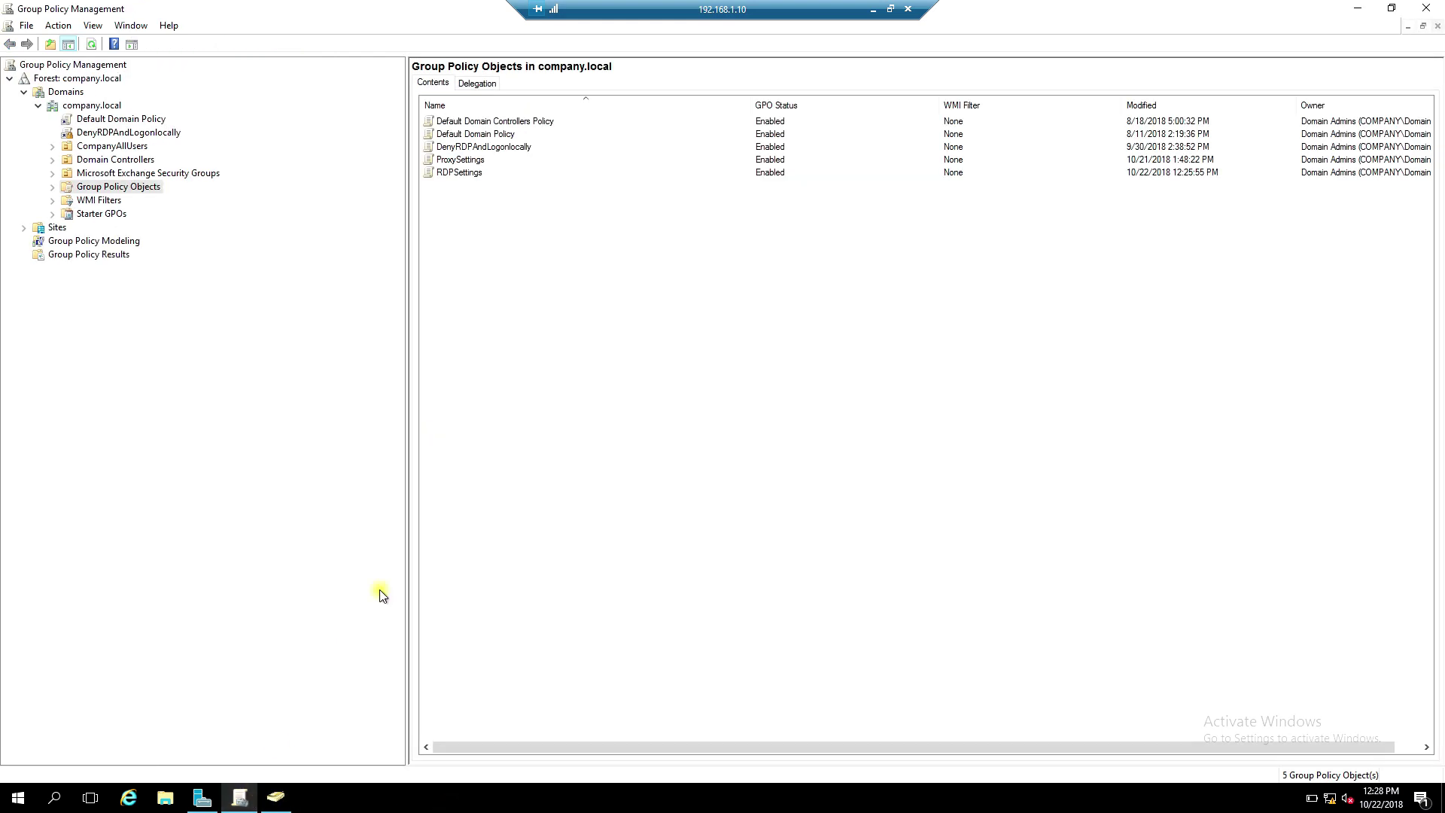
Refresh the domain tree and link the existing RDPSettings GPO to ALLComputers
{"action": "right_click", "coordinate": [83, 106]}
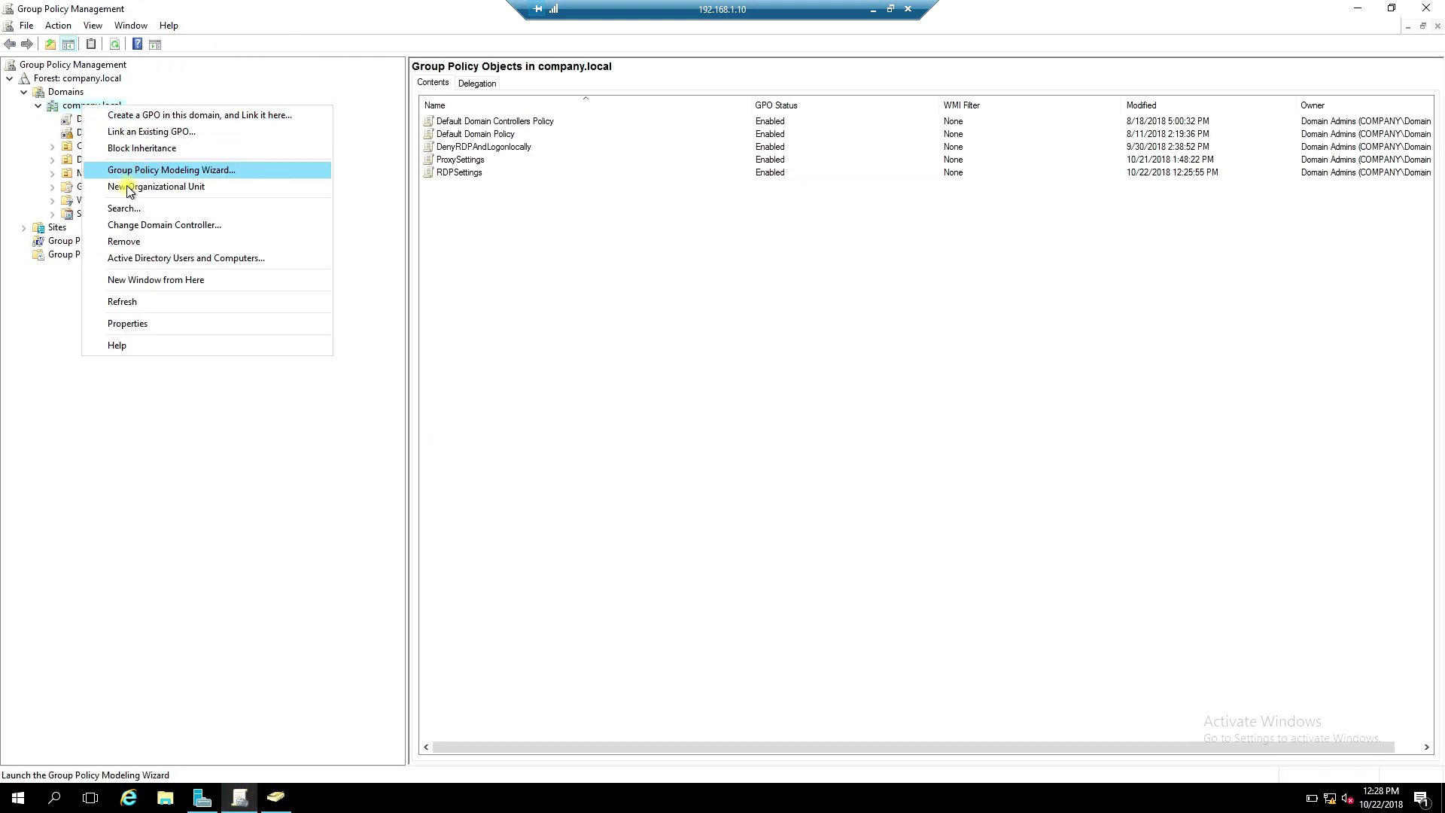
{"action": "left_click", "coordinate": [135, 302]}
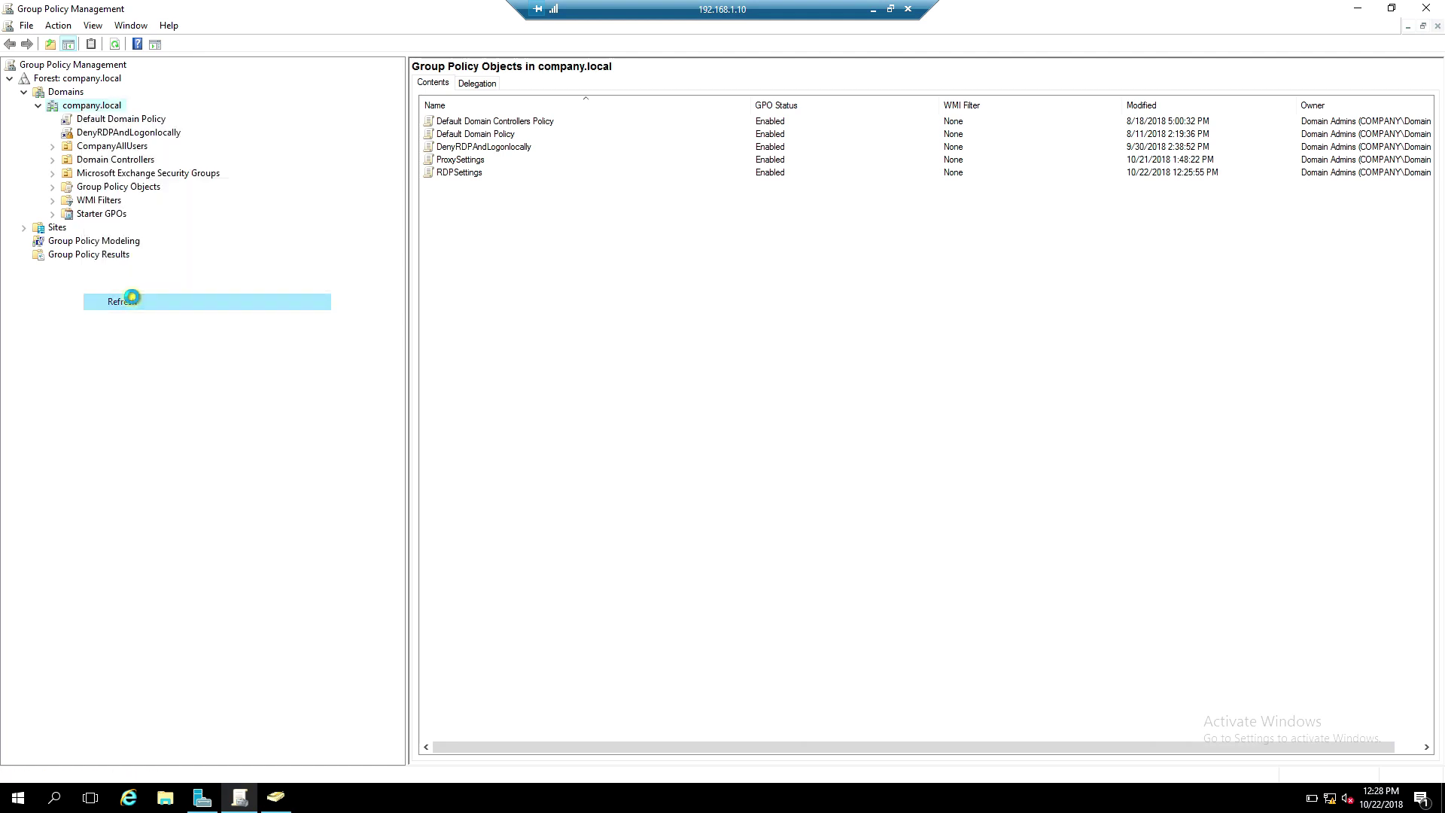
{"action": "left_click", "coordinate": [96, 147]}
{"action": "right_click", "coordinate": [100, 151]}
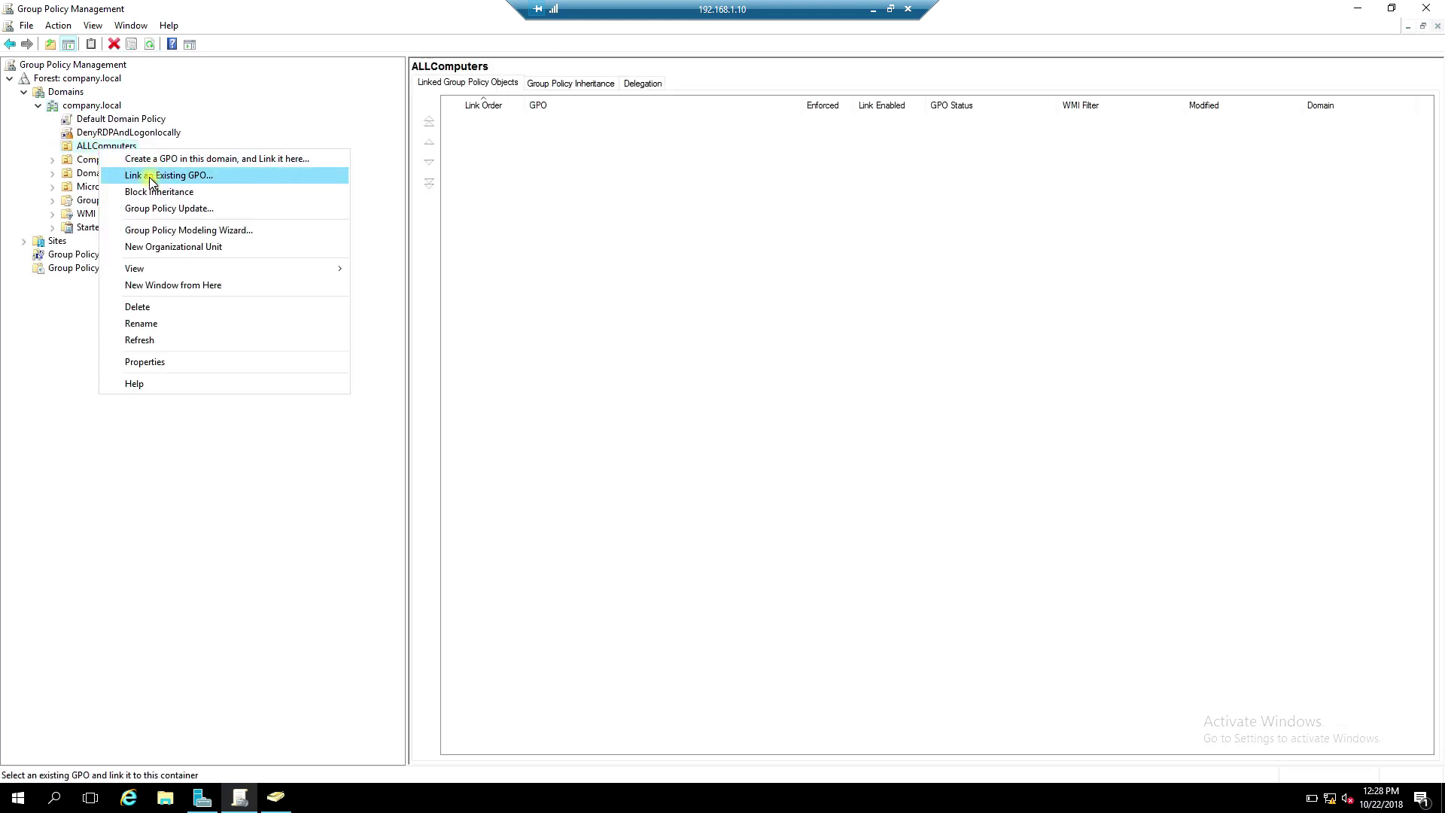
{"action": "left_click", "coordinate": [145, 175]}
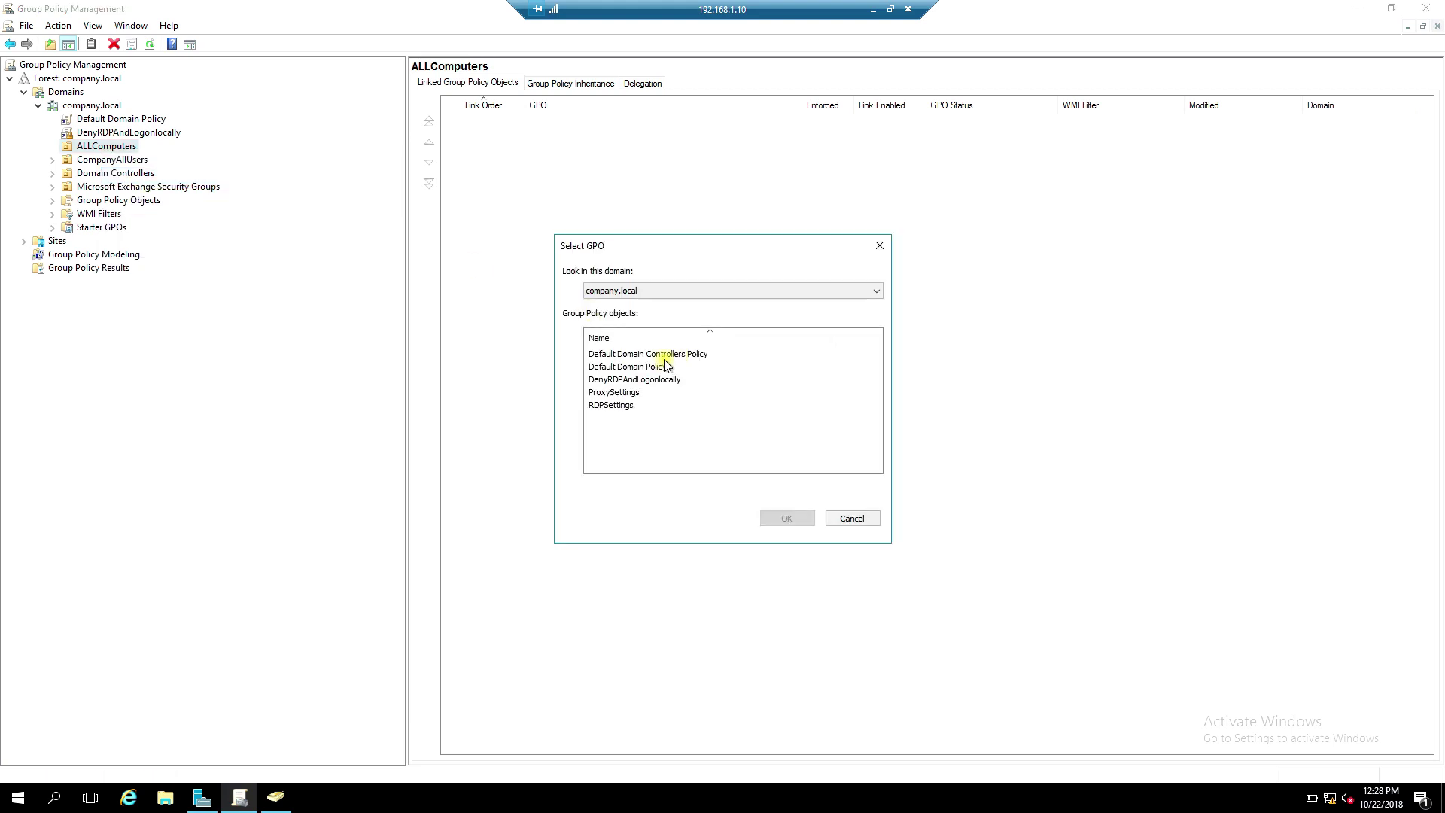
{"action": "left_click", "coordinate": [618, 407]}
{"action": "left_click", "coordinate": [783, 519]}
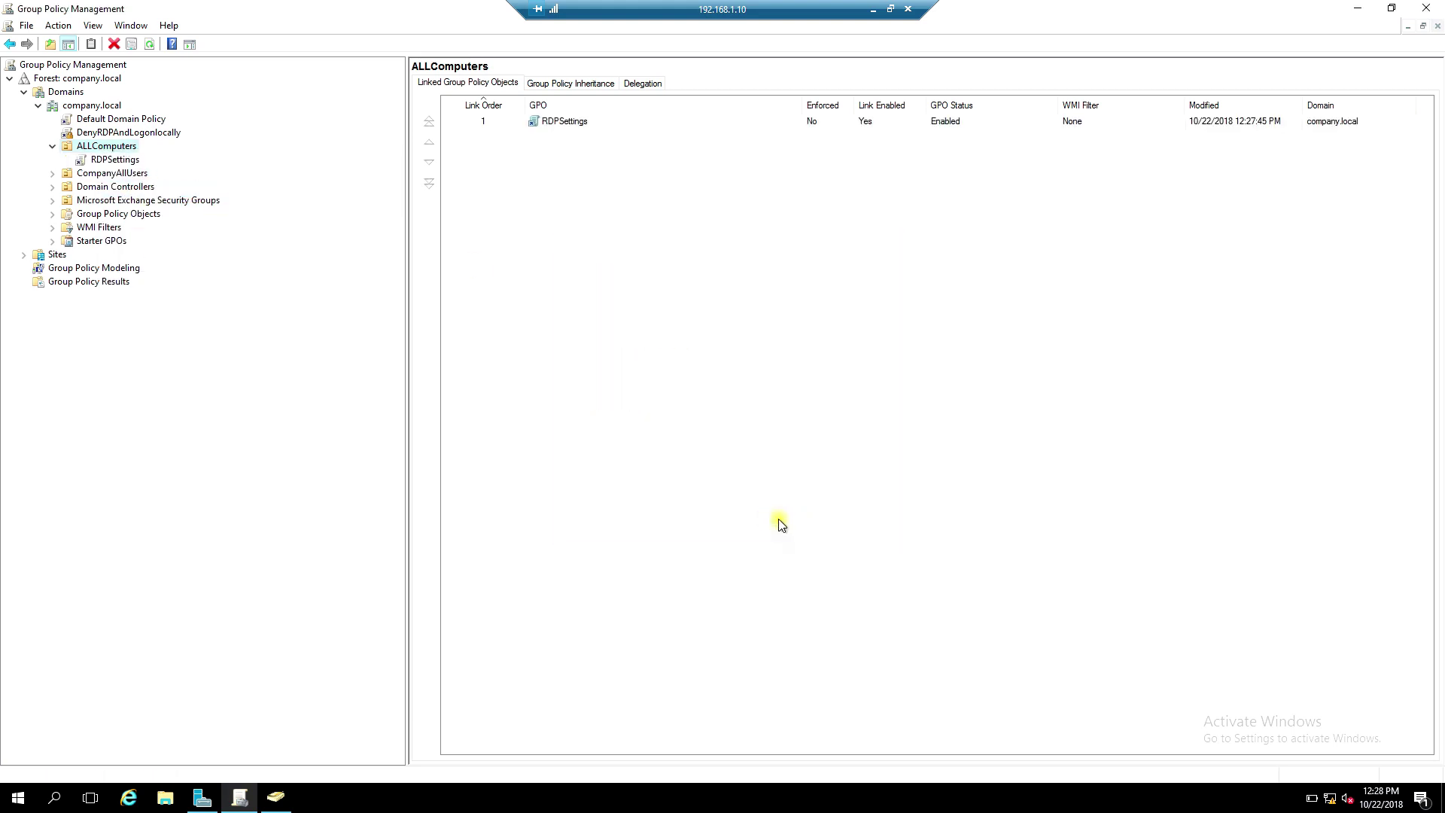
Set the RDPSettings link to Enforced and close Group Policy Management
{"action": "right_click", "coordinate": [105, 164]}
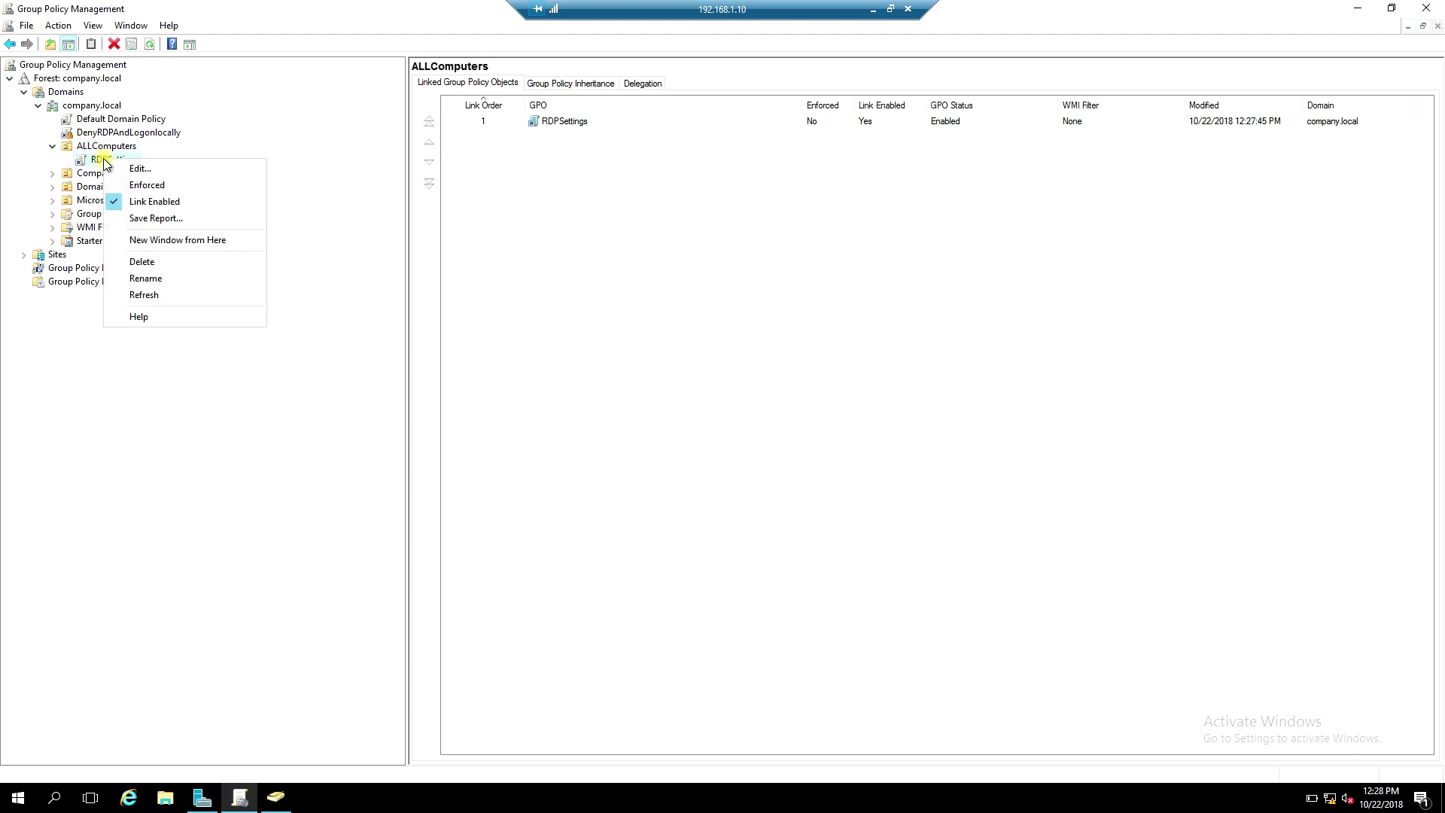
{"action": "left_click", "coordinate": [140, 184]}
{"action": "left_click", "coordinate": [508, 412]}
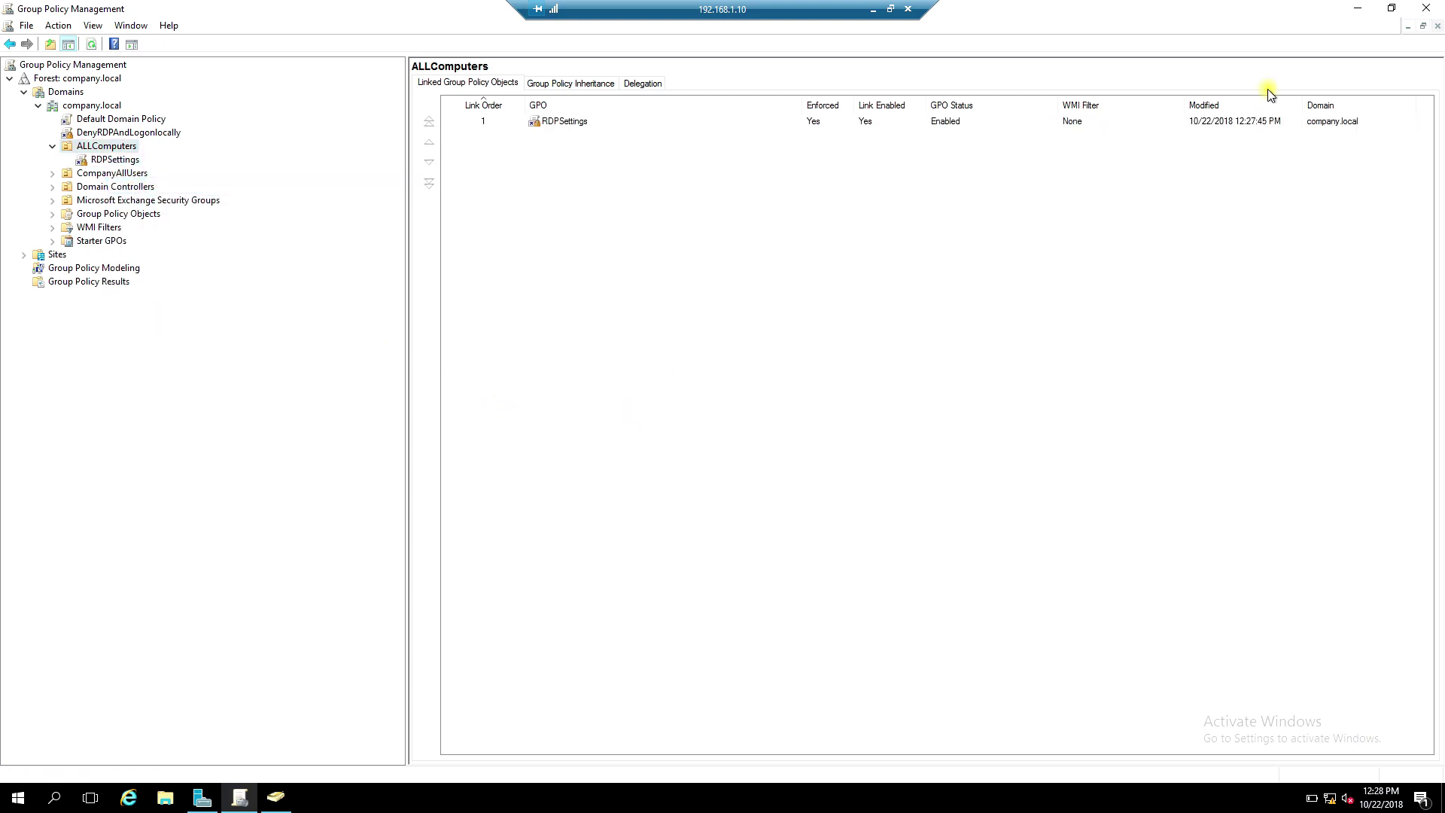
{"action": "left_click", "coordinate": [1428, 9]}
Close Active Directory Users and Computers and Server Manager, then sign out of the server
{"action": "left_click", "coordinate": [1428, 9]}
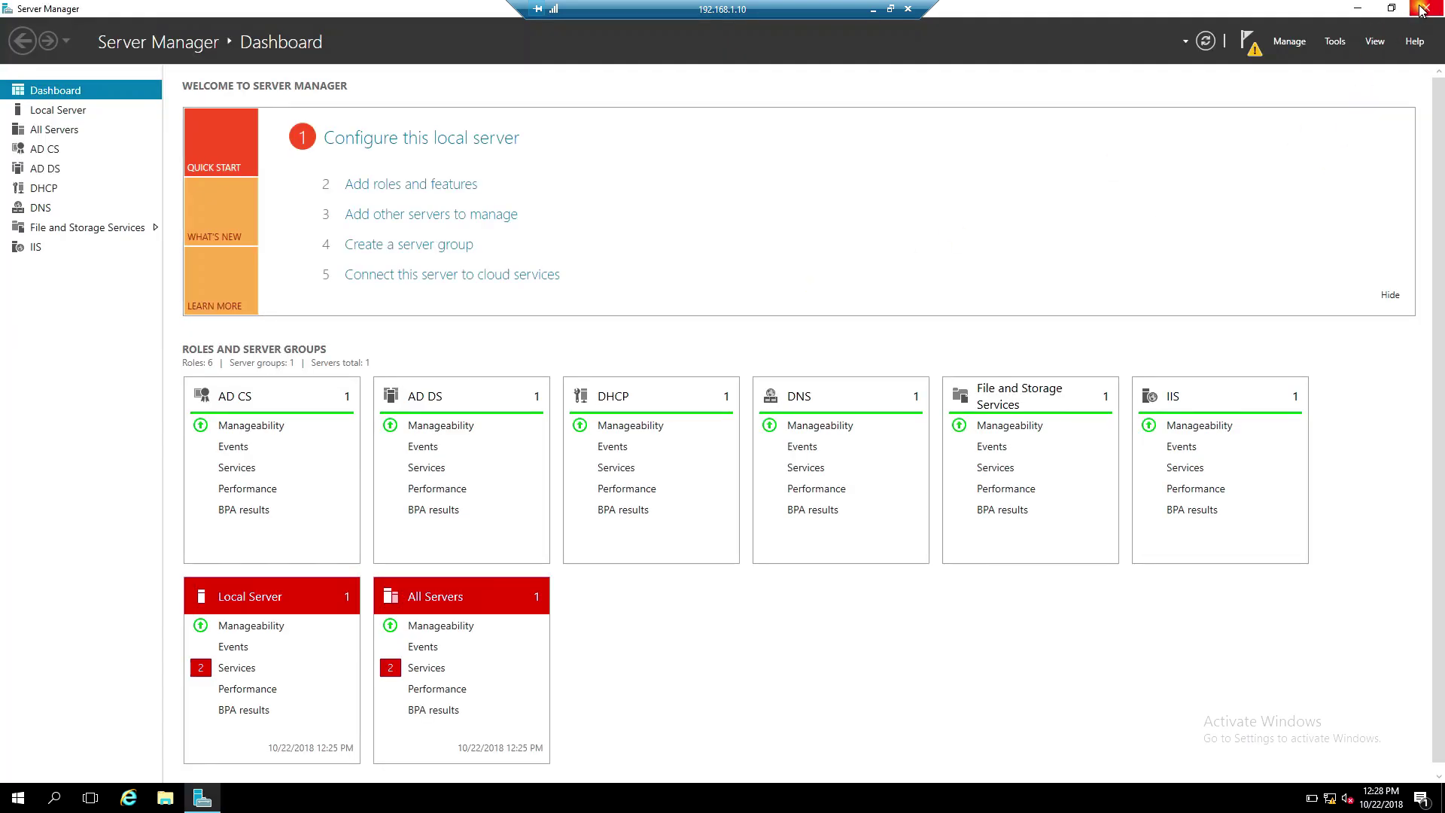
{"action": "key", "text": "alt+F4"}
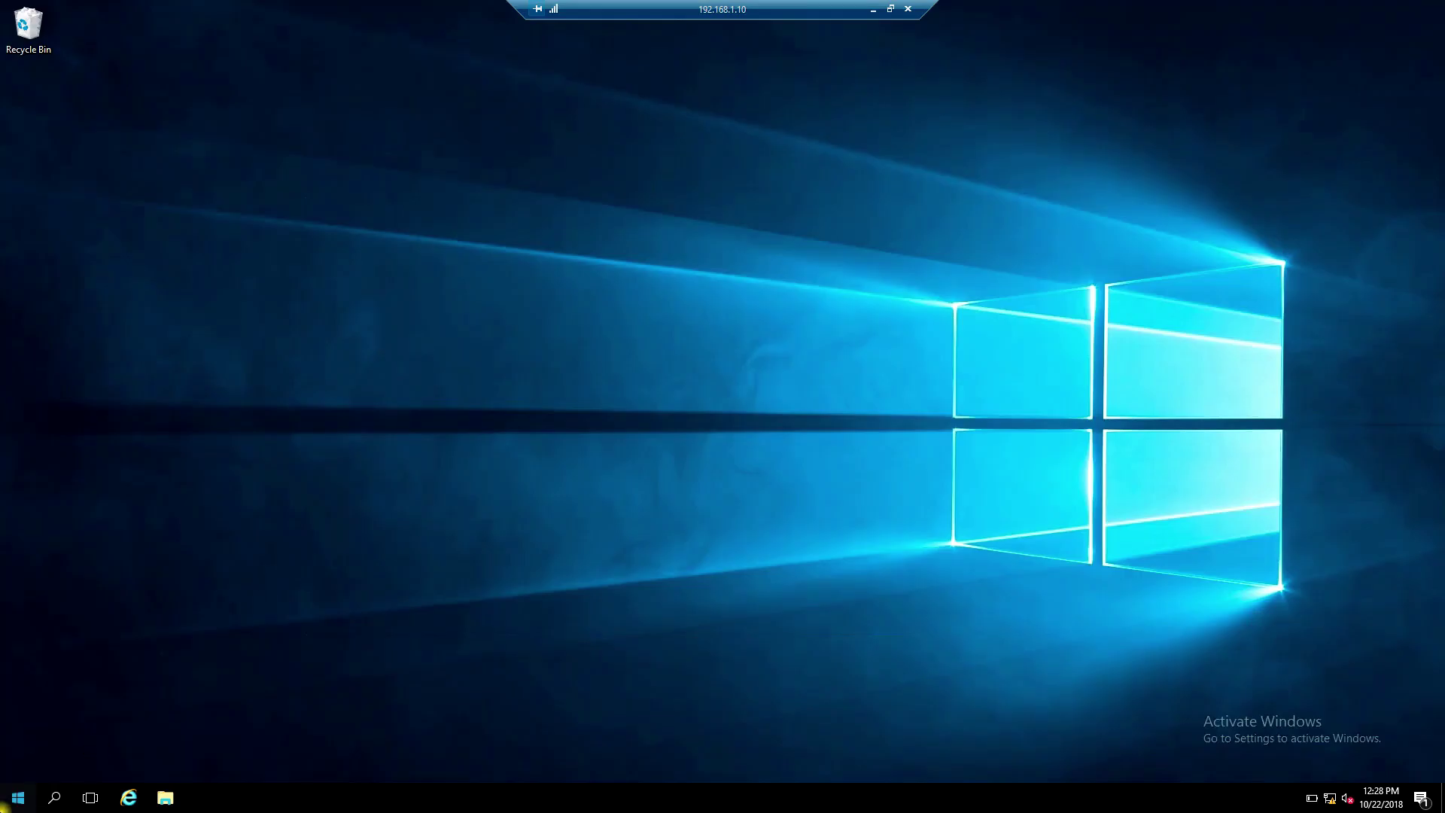
{"action": "right_click", "coordinate": [18, 796]}
{"action": "mouse_move", "coordinate": [133, 762]}
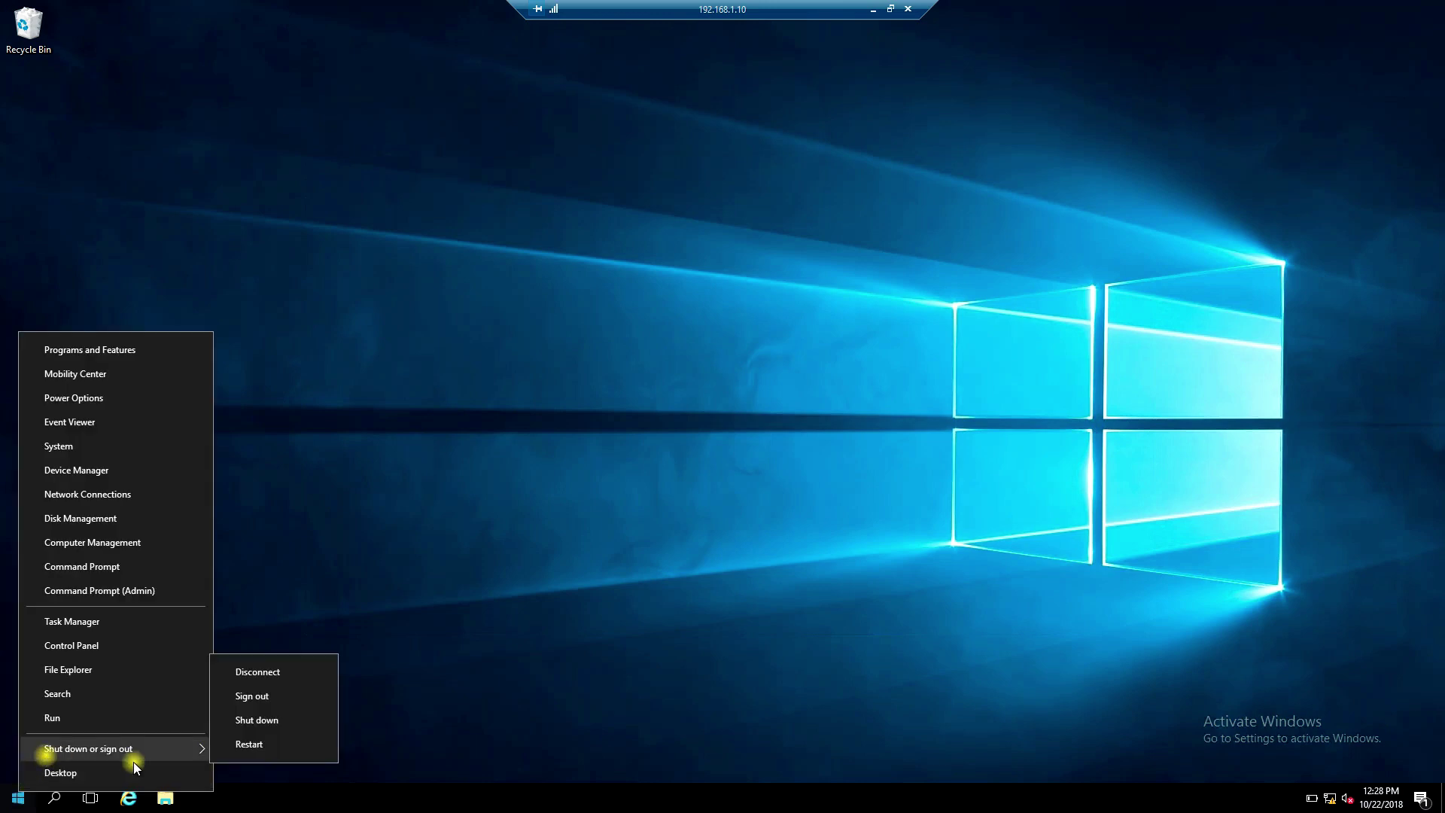
{"action": "left_click", "coordinate": [265, 698]}
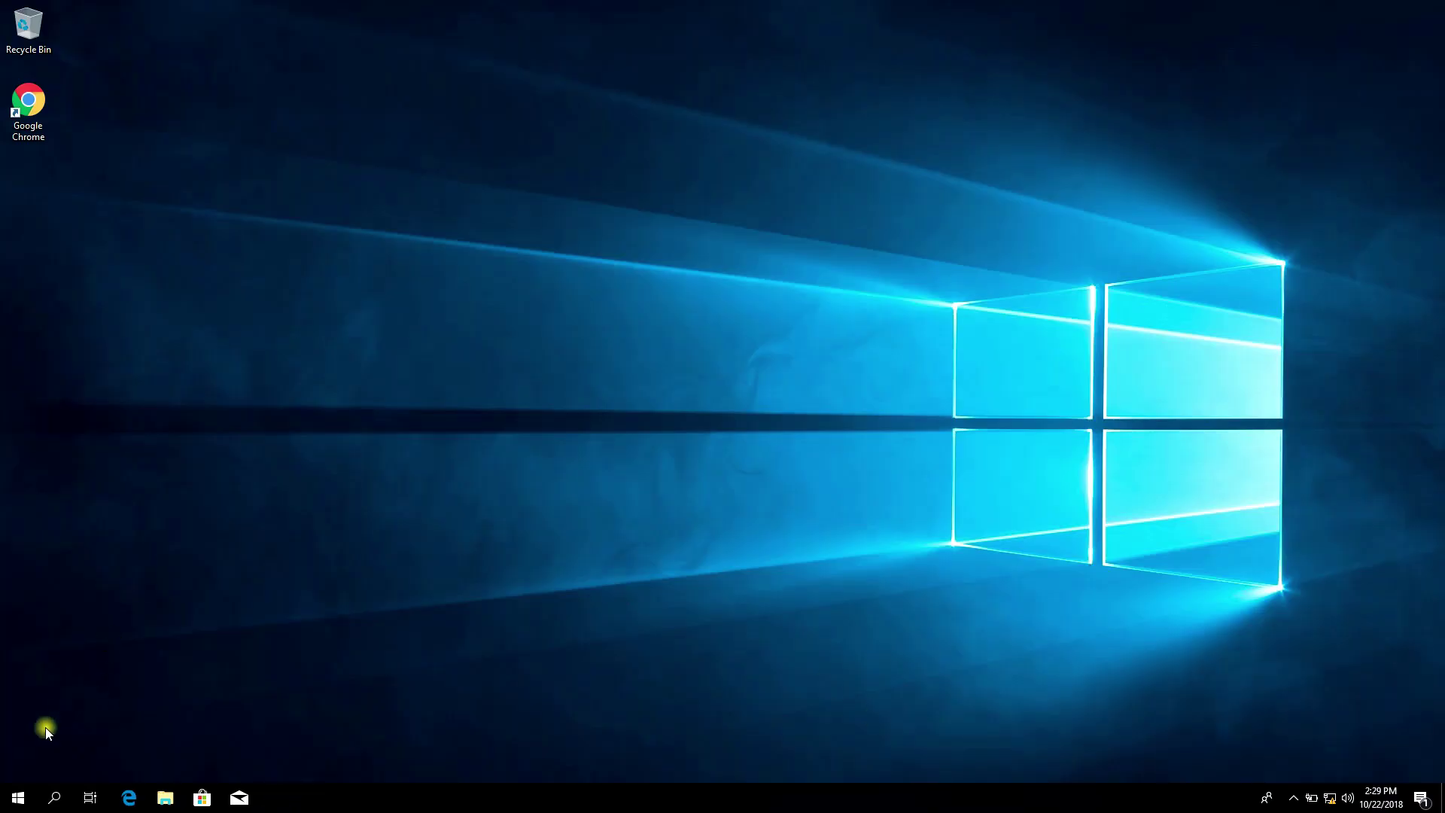
Open a command prompt via Run and type gpupdate /force without running it
{"action": "right_click", "coordinate": [18, 798]}
{"action": "left_click", "coordinate": [85, 733]}
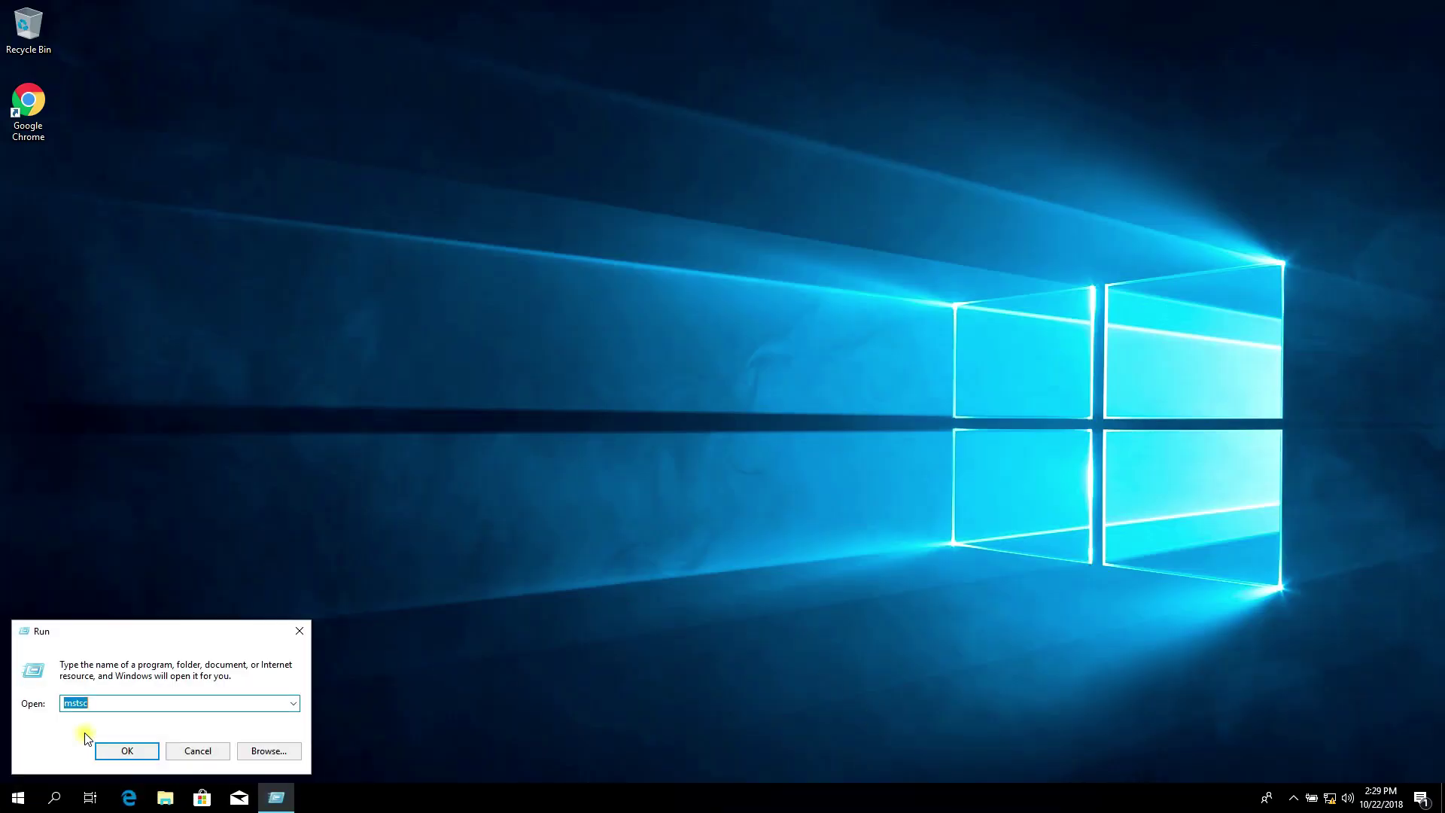
{"action": "type", "text": "cmd"}
{"action": "key", "text": "Return"}
{"action": "type", "text": "pup"}
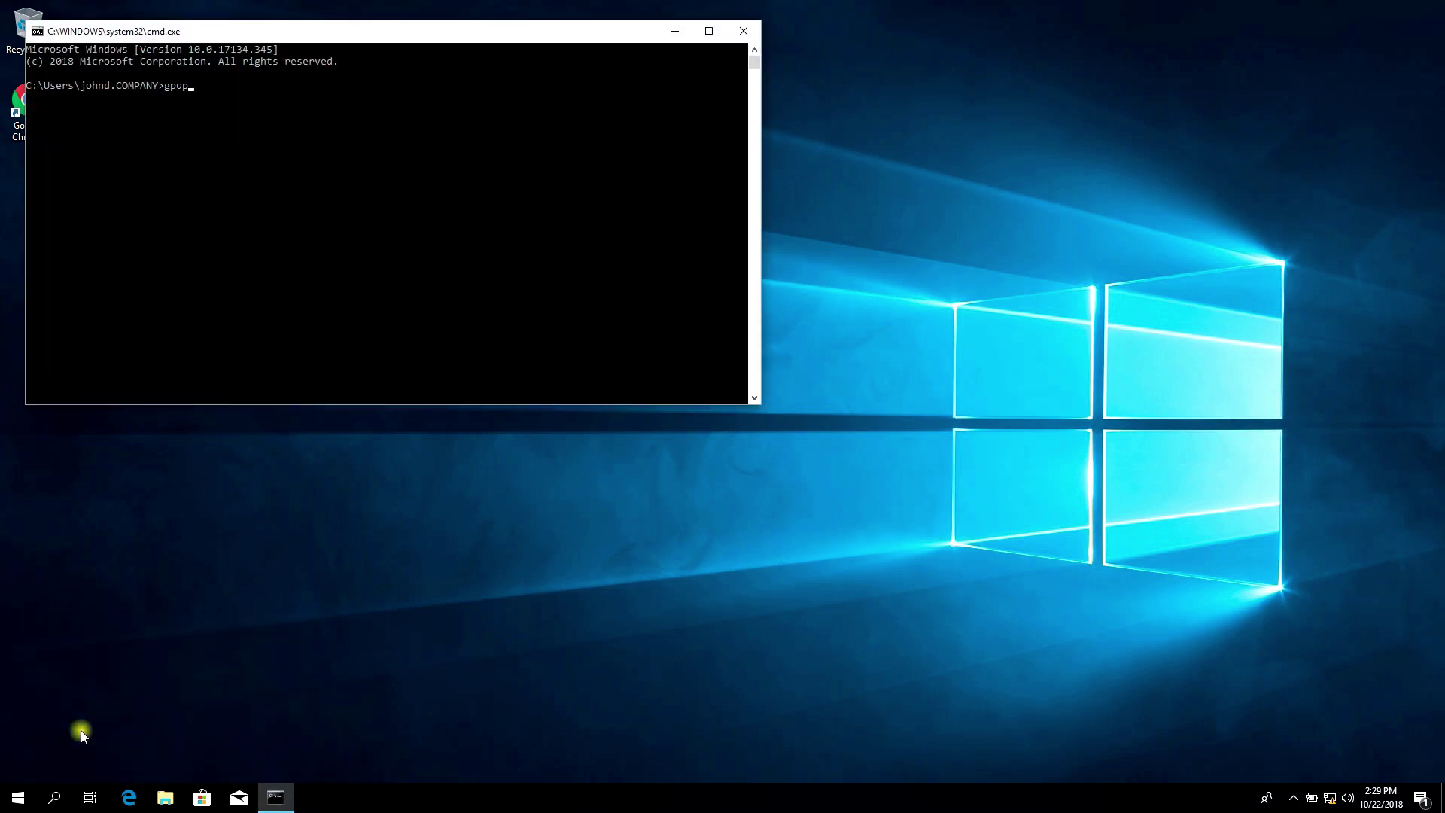
{"action": "type", "text": "date /force"}
Check This PC's Remote settings, confirming remote connections aren't allowed yet, then close System
{"action": "left_click", "coordinate": [62, 786]}
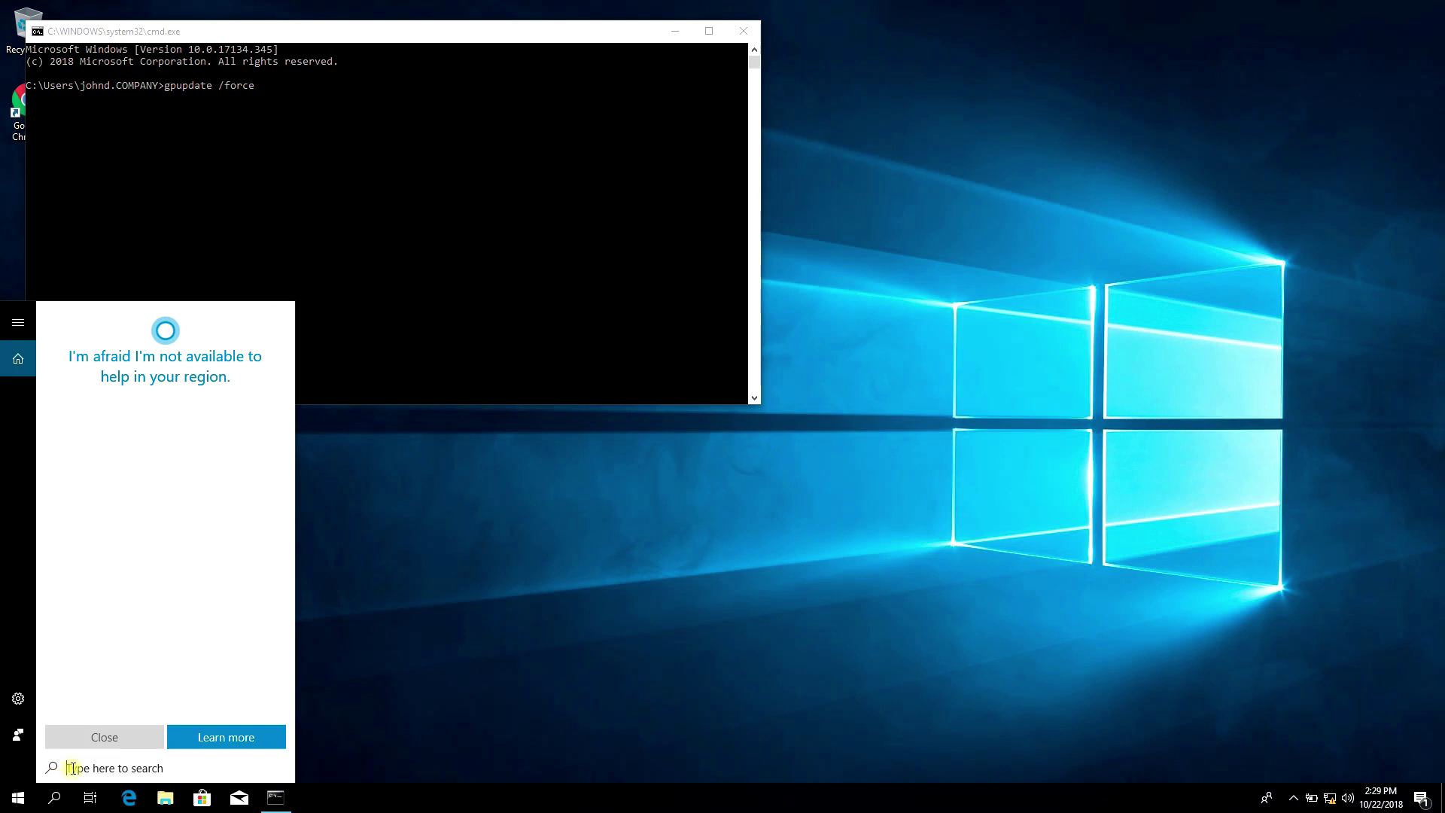
{"action": "type", "text": "this"}
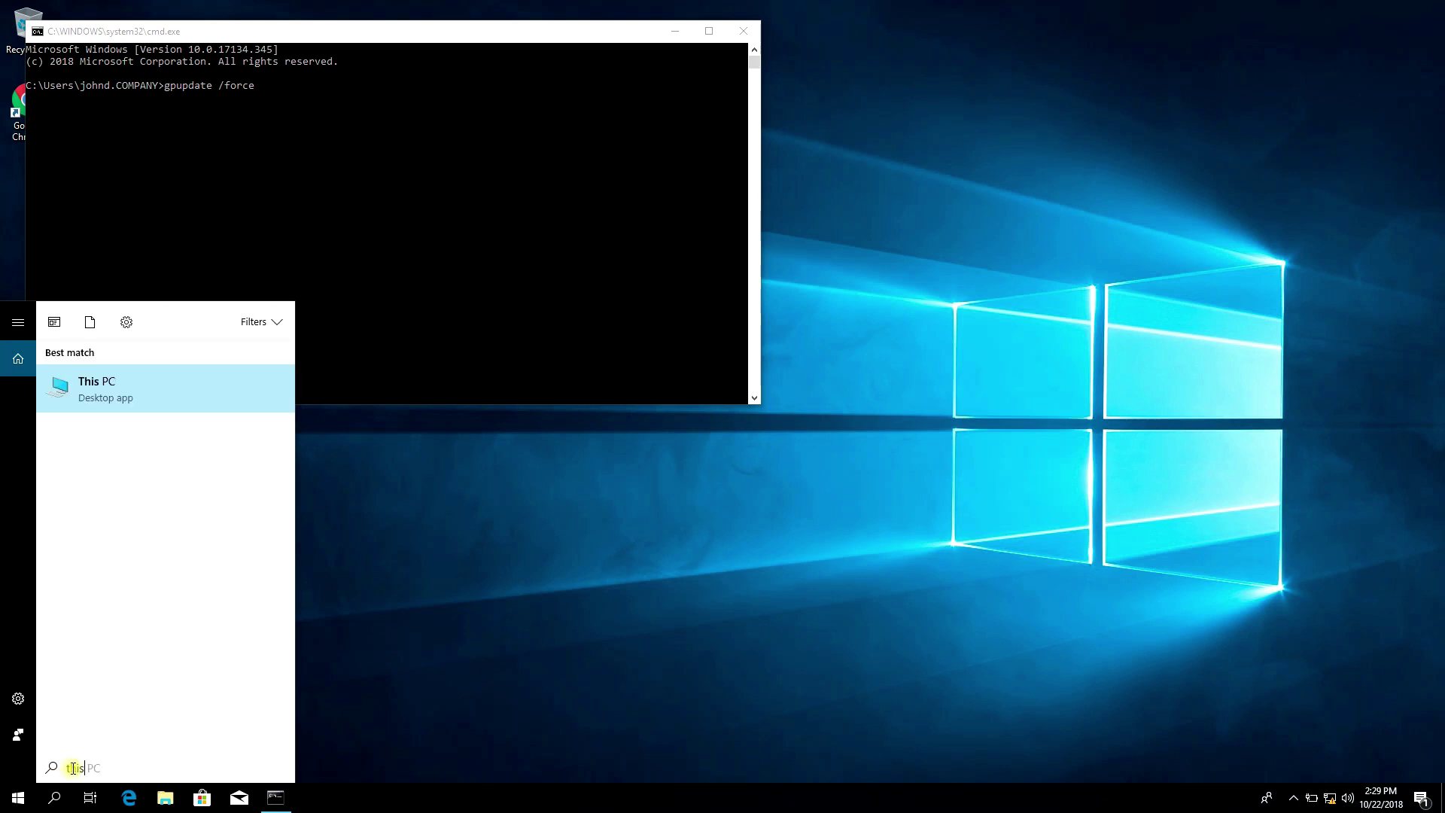
{"action": "left_click", "coordinate": [101, 384]}
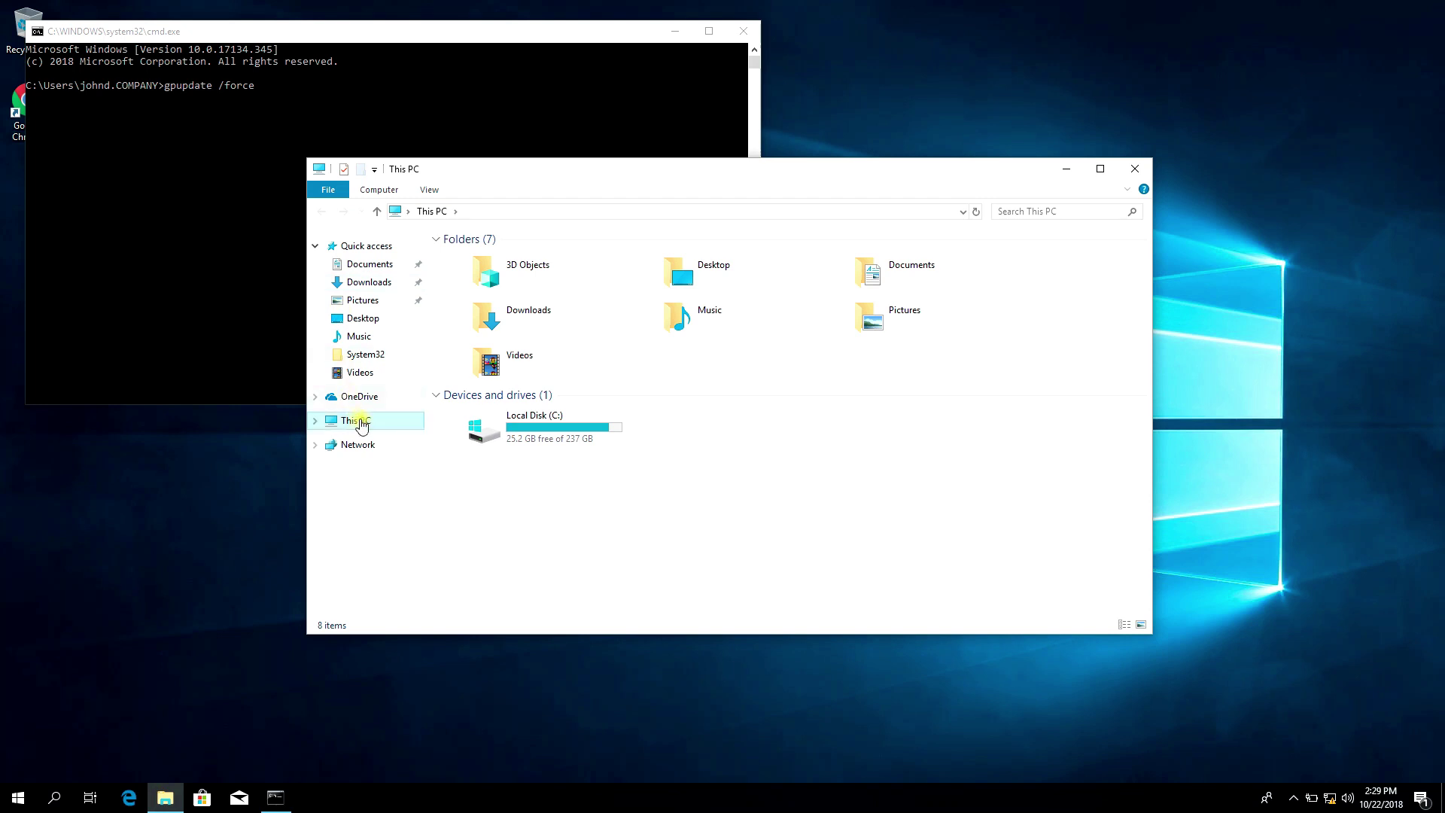
{"action": "right_click", "coordinate": [361, 424]}
{"action": "left_click", "coordinate": [412, 620]}
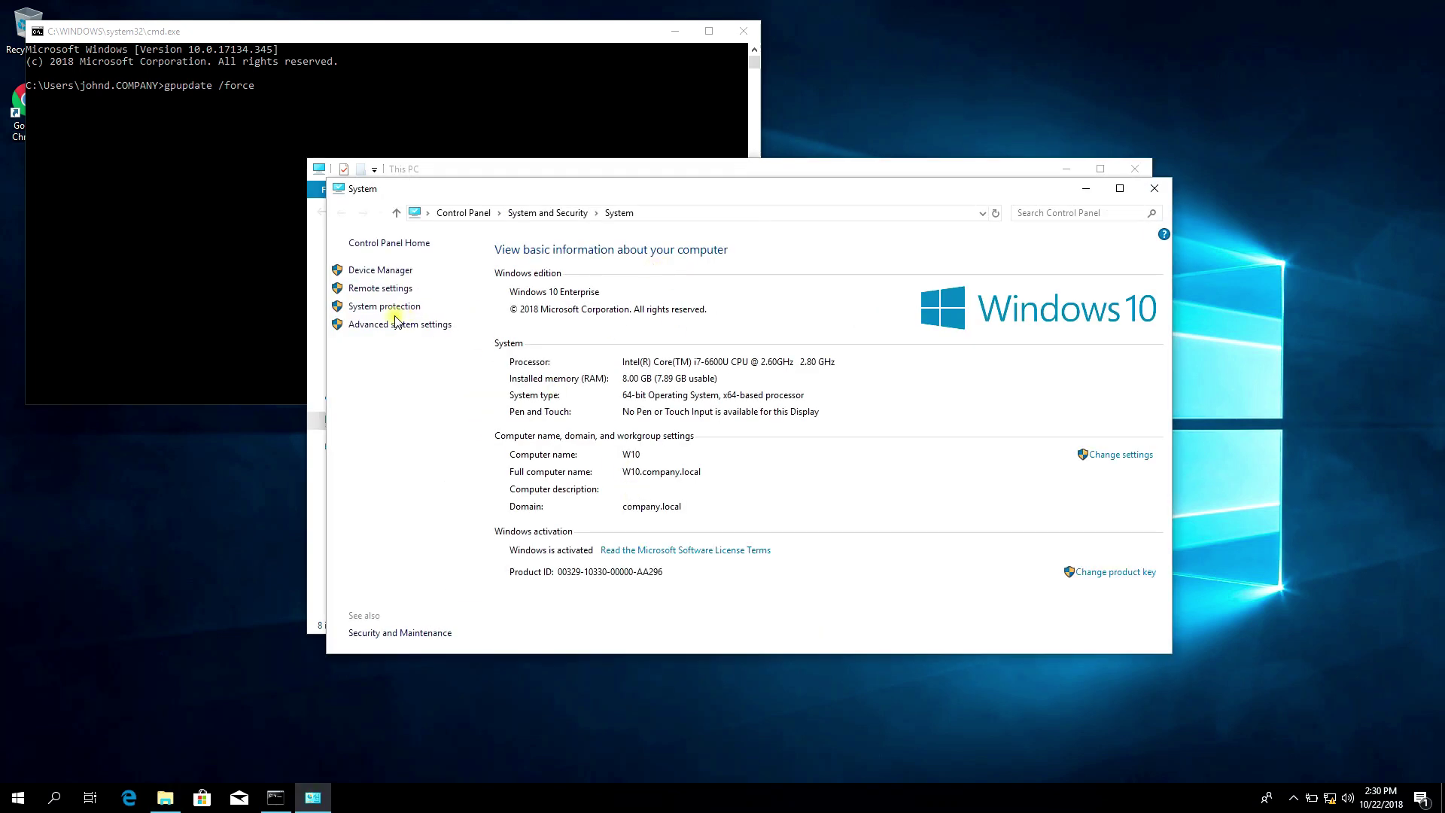
{"action": "left_click", "coordinate": [388, 289]}
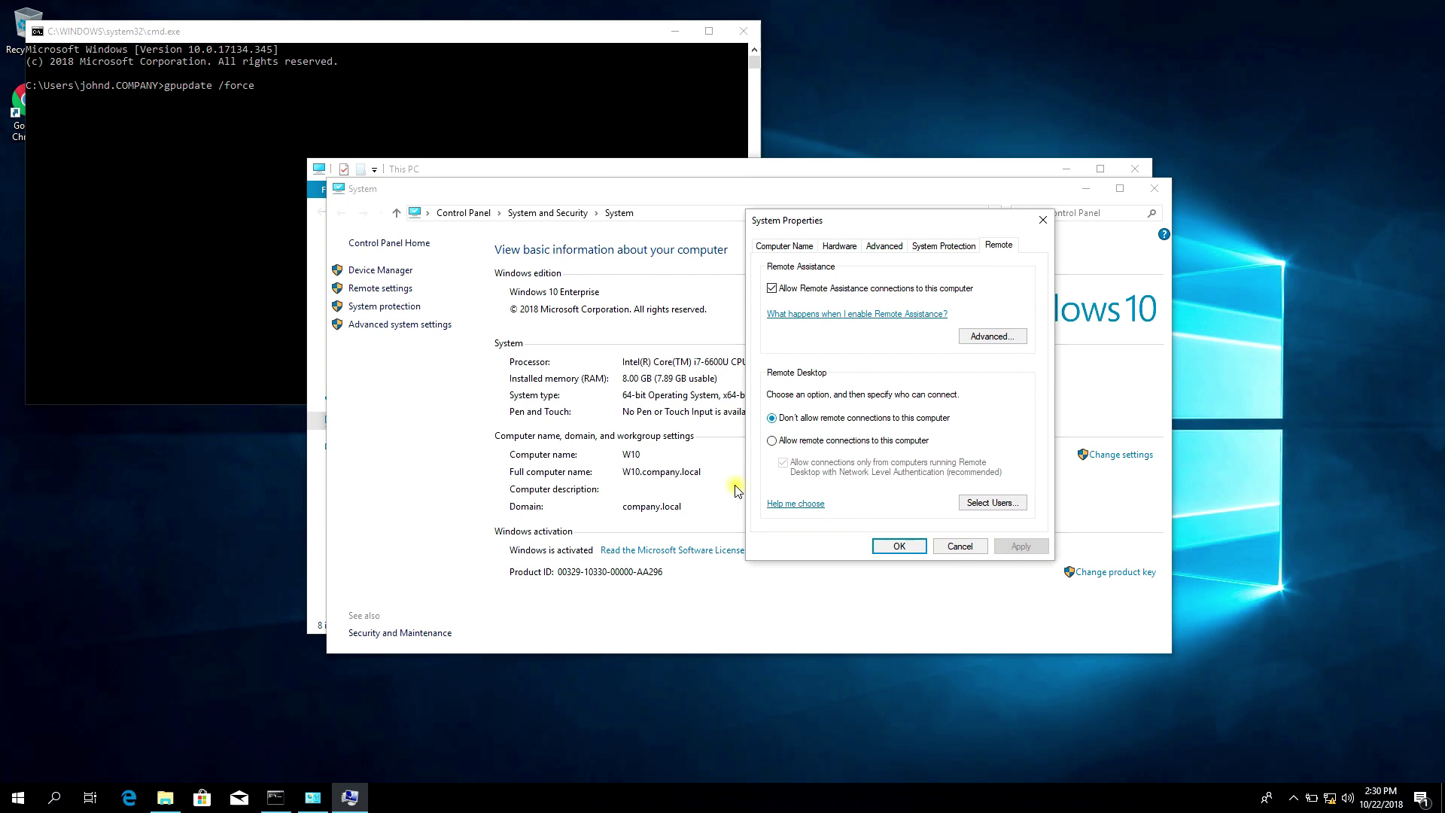
{"action": "left_click", "coordinate": [898, 546]}
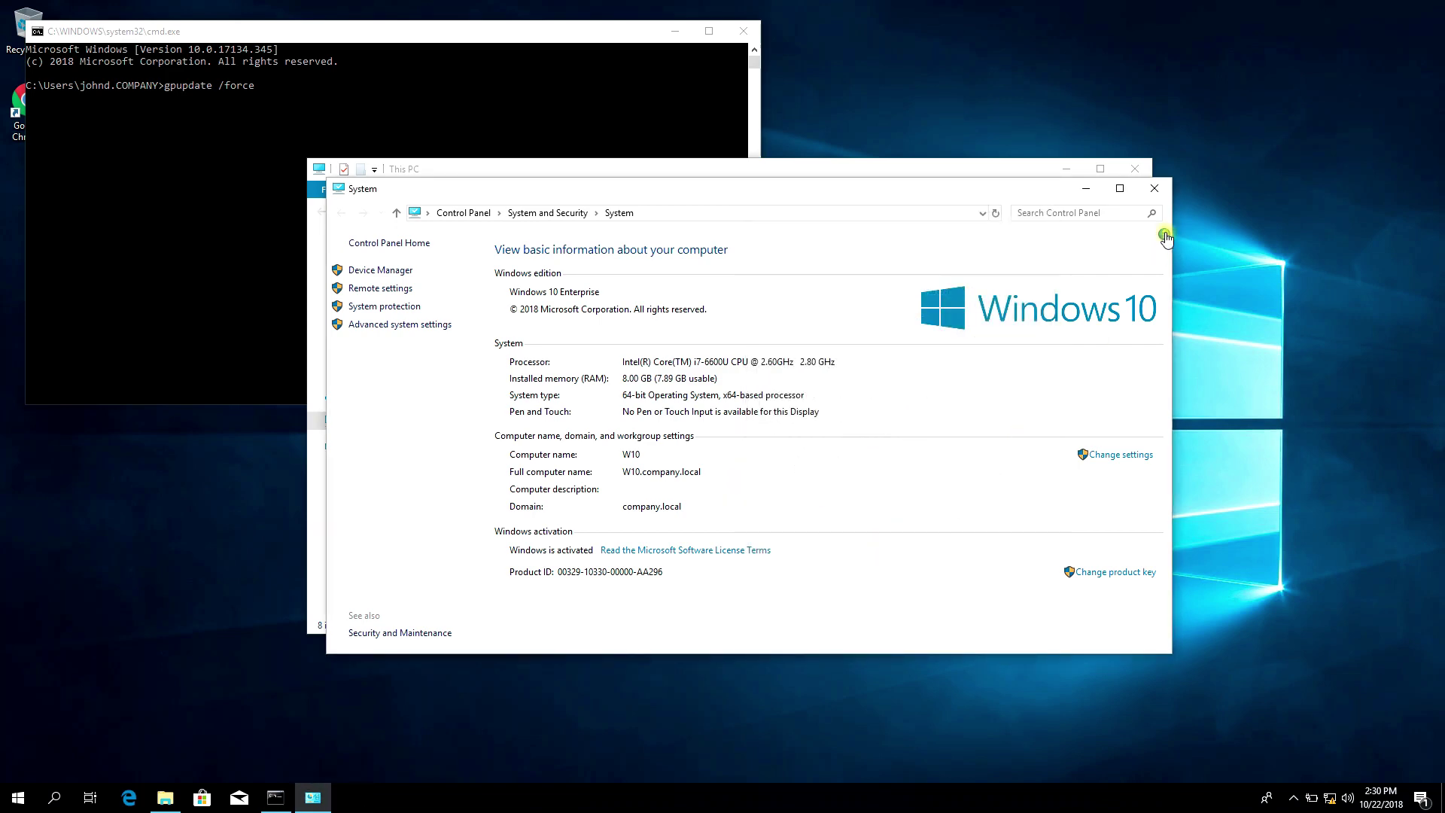
{"action": "left_click", "coordinate": [1154, 189]}
Run gpupdate /force until computer and user policy updates succeed, then close the console
{"action": "left_click", "coordinate": [1144, 173]}
{"action": "left_click", "coordinate": [467, 136]}
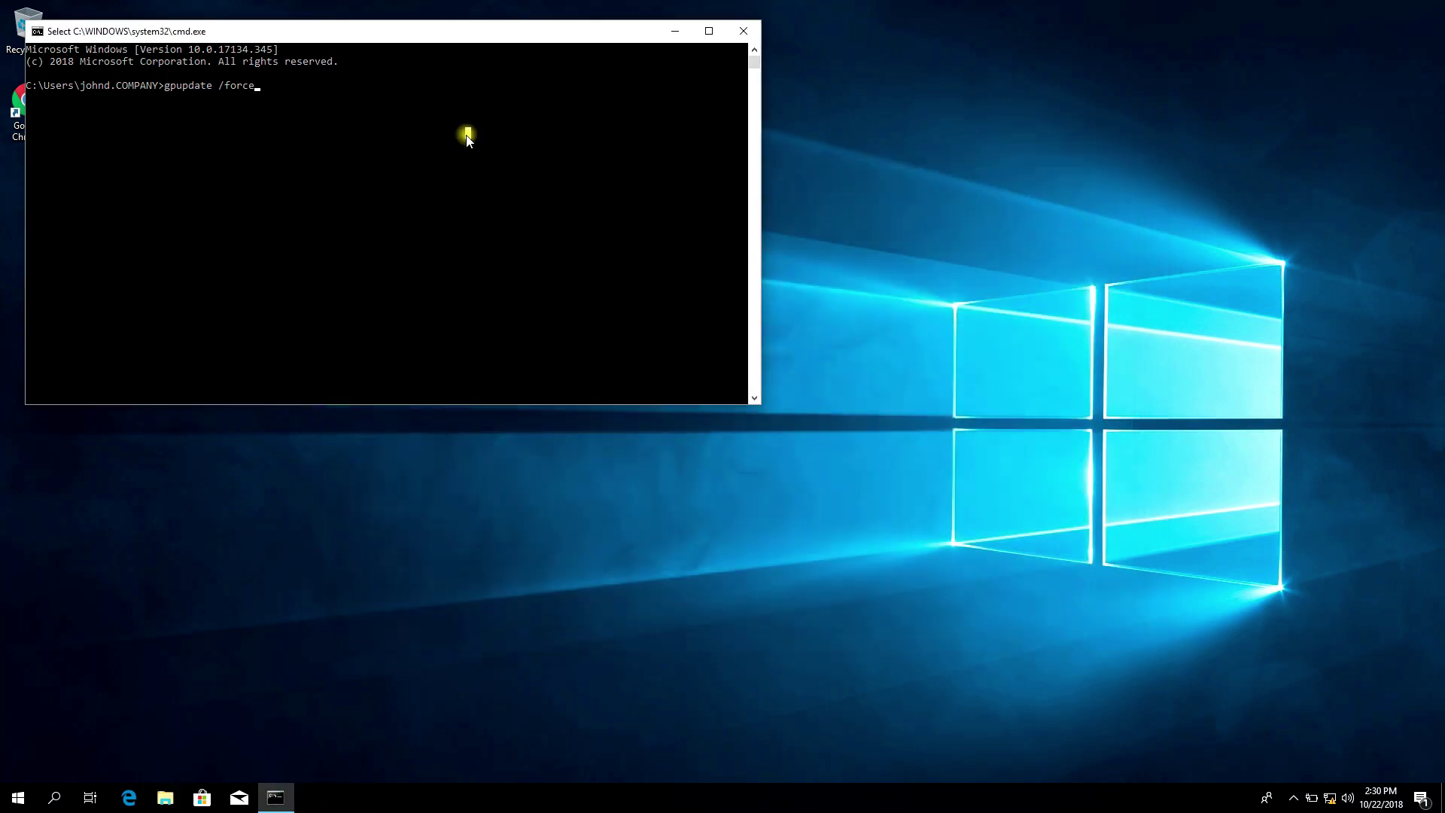
{"action": "key", "text": "Return"}
{"action": "left_click", "coordinate": [312, 160]}
{"action": "key", "text": "Return"}
{"action": "left_click_drag", "start_coordinate": [288, 35], "coordinate": [414, 232]}
{"action": "key", "text": "Return"}
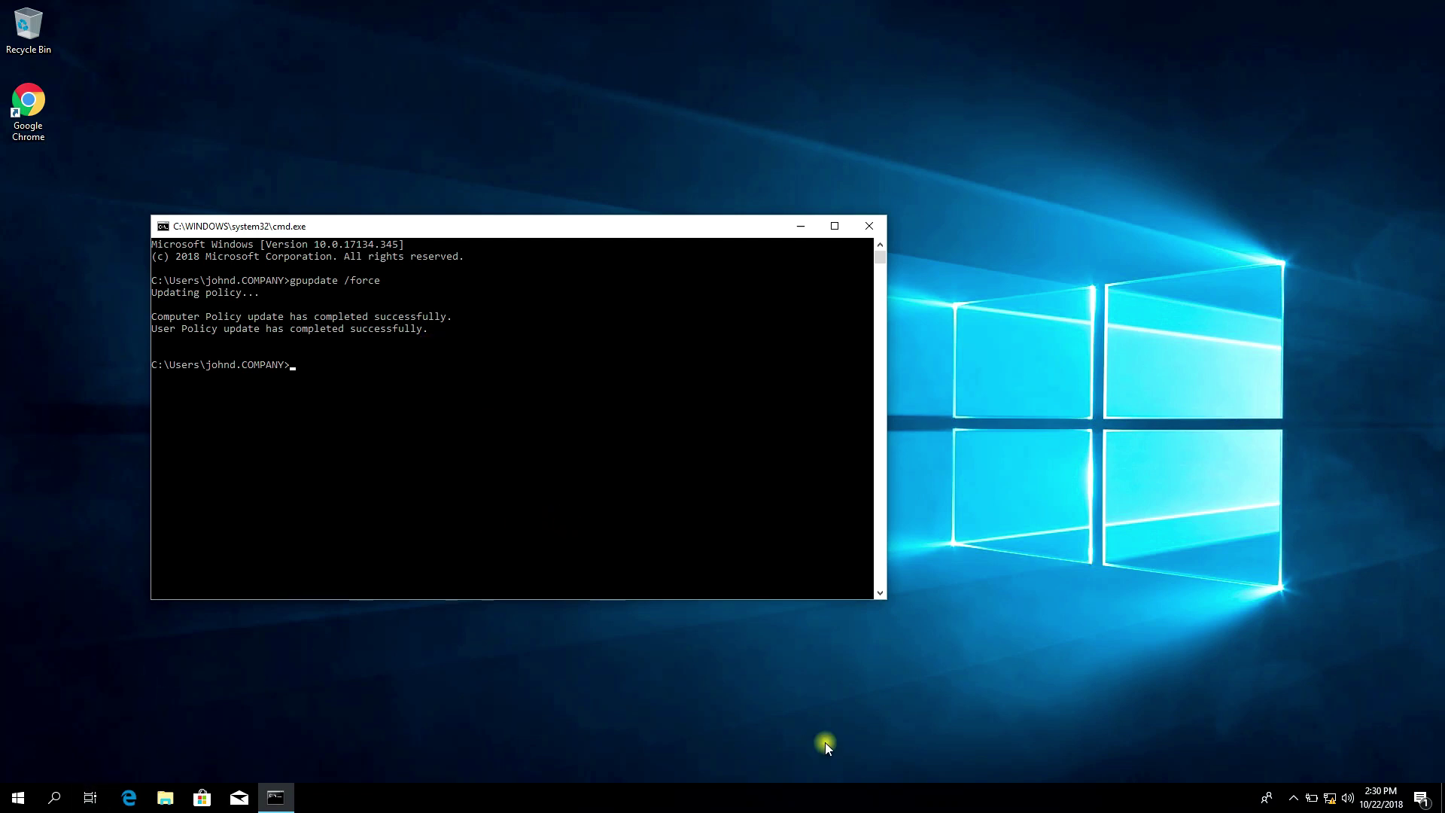
{"action": "left_click", "coordinate": [934, 787]}
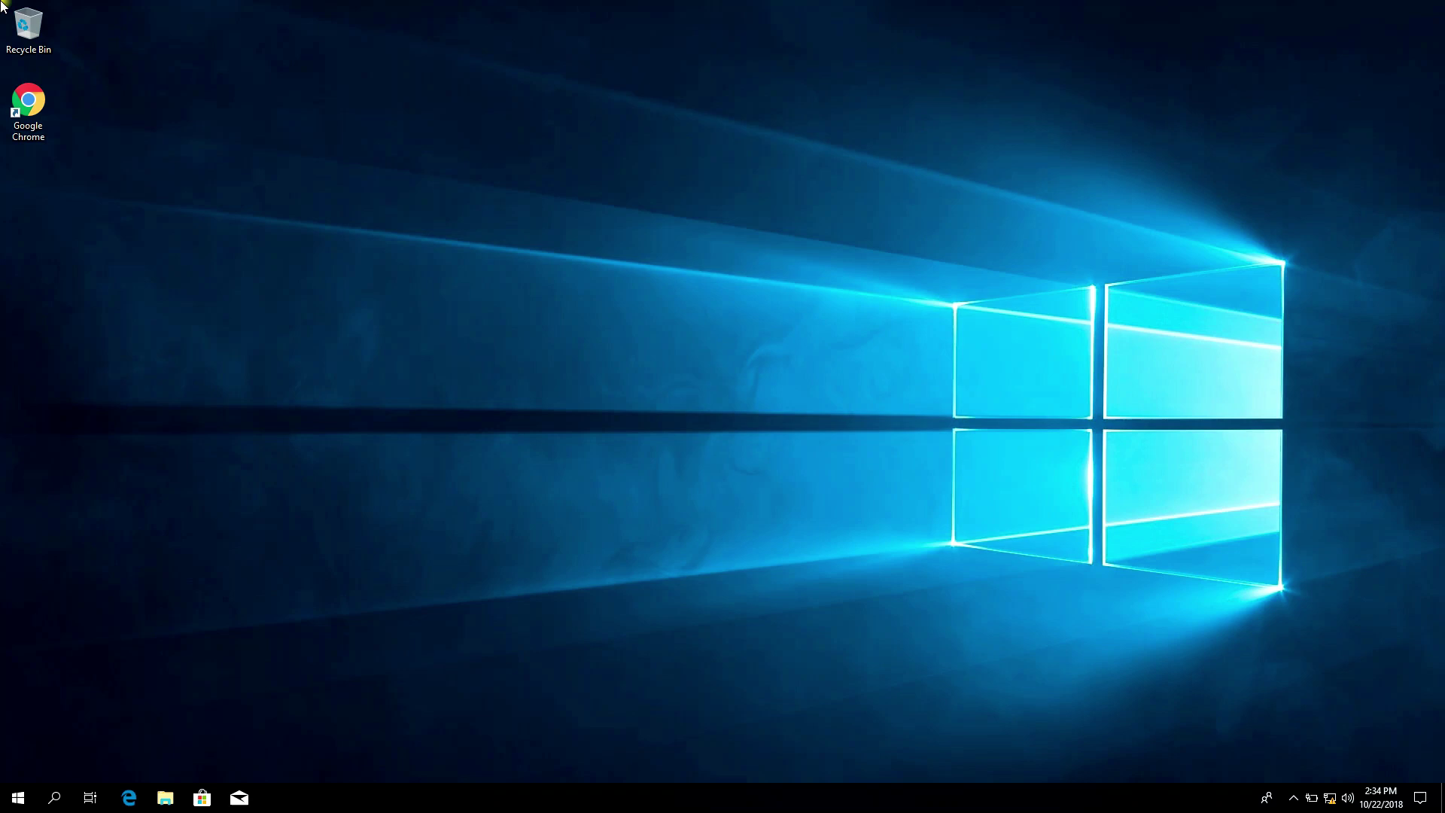
Open This PC's system Remote settings to confirm remote connections are allowed and locked by group policy
{"action": "left_click", "coordinate": [50, 794]}
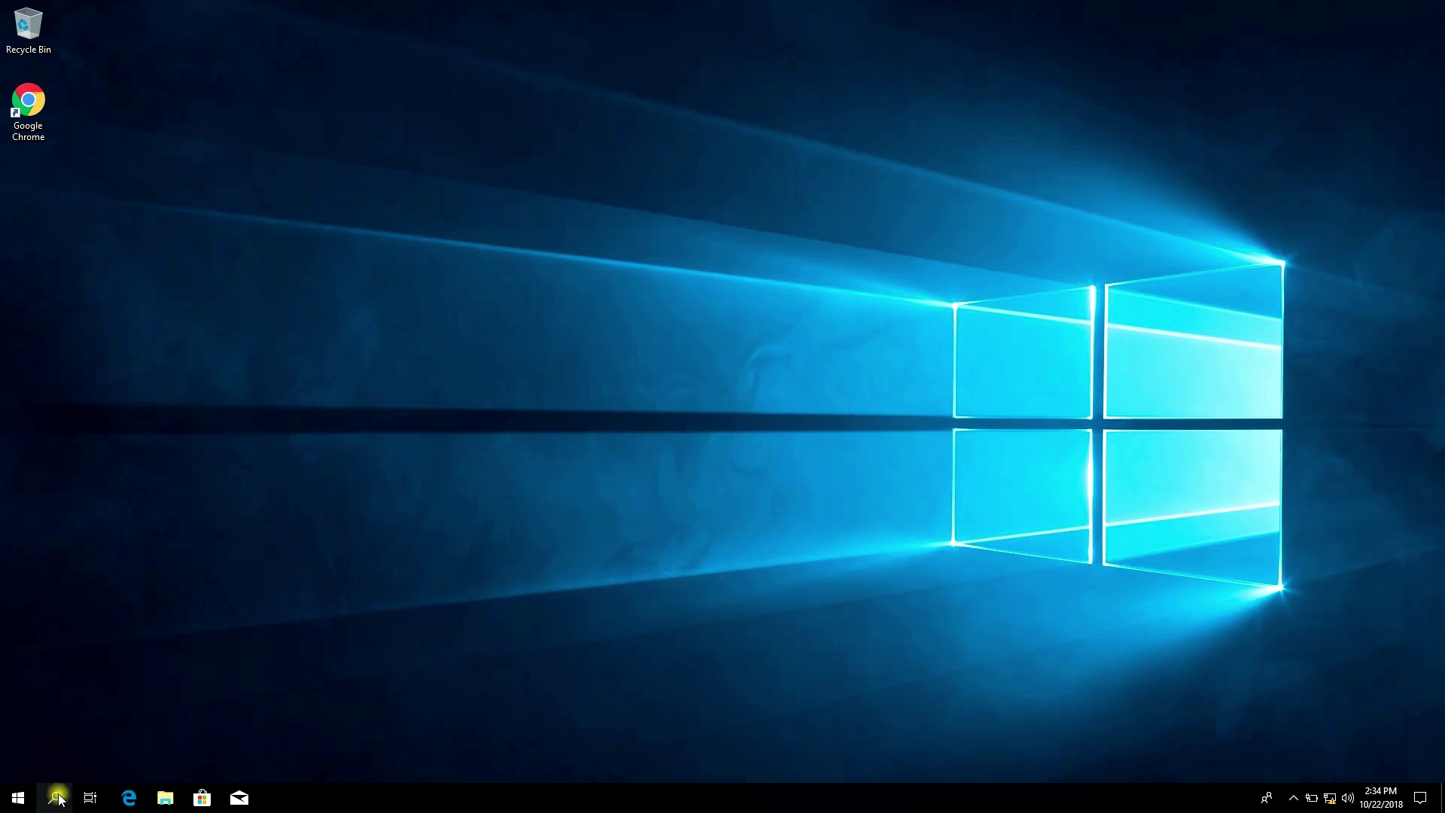
{"action": "type", "text": "this"}
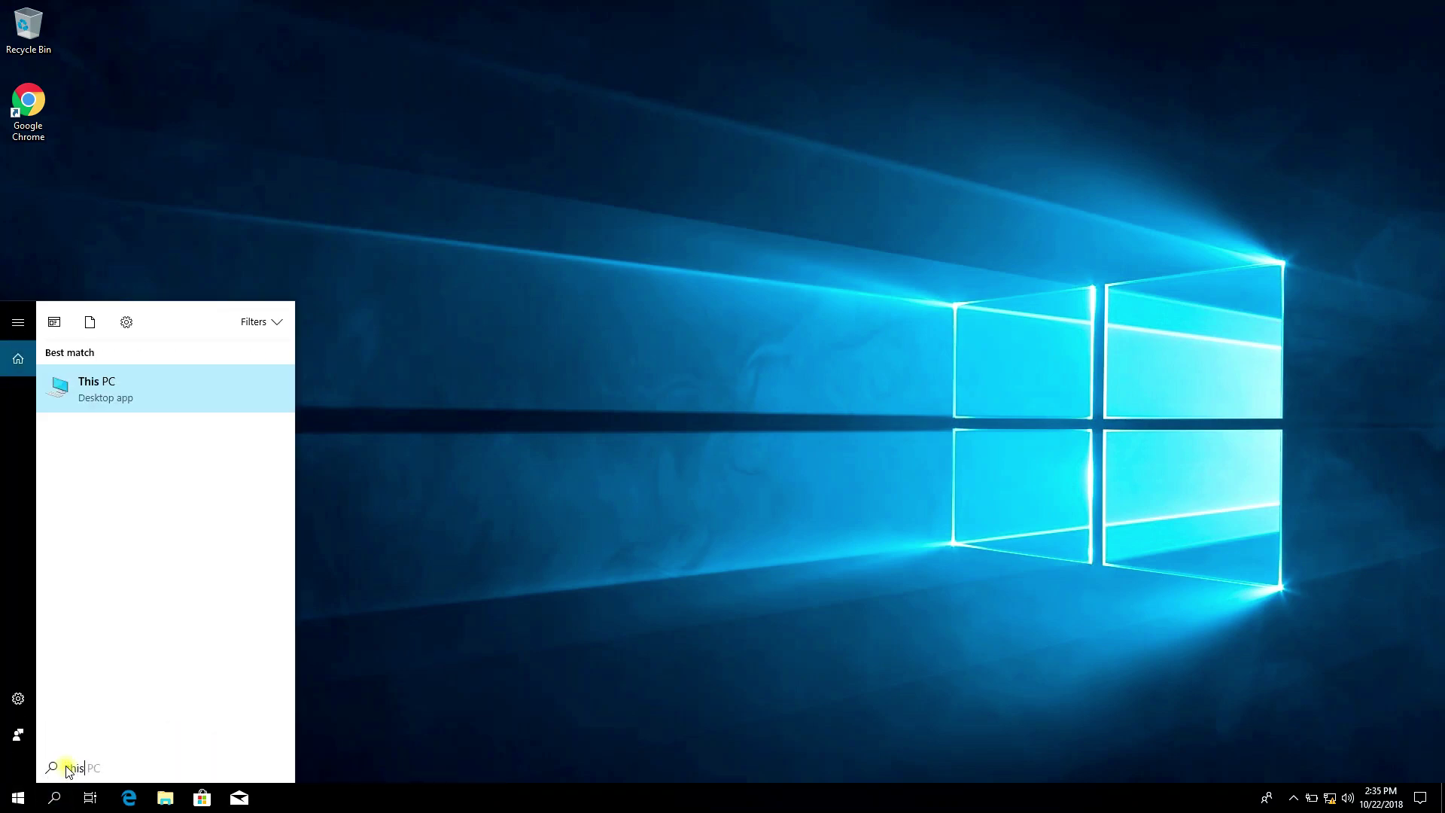
{"action": "right_click", "coordinate": [113, 381]}
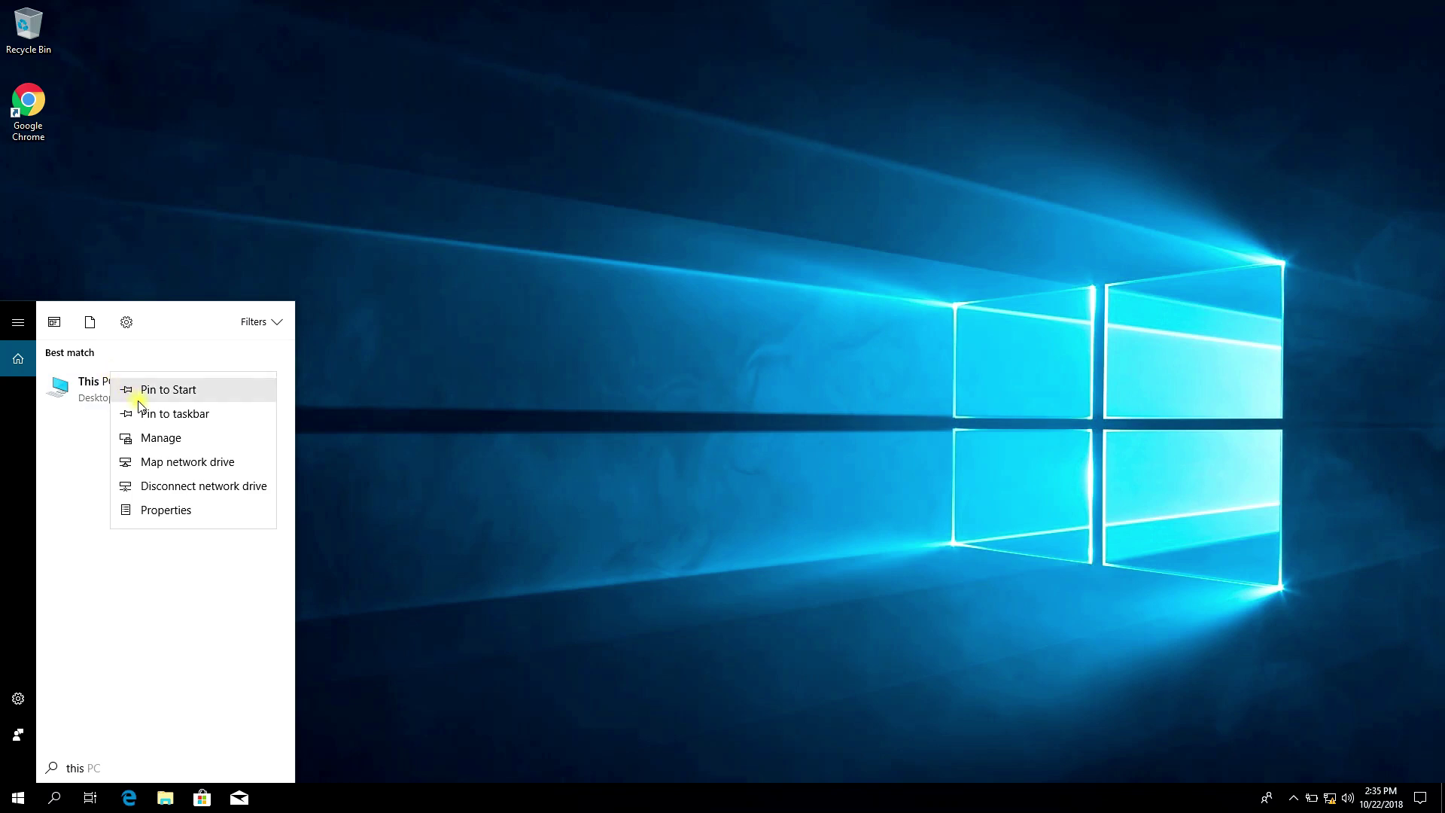
{"action": "left_click", "coordinate": [167, 508]}
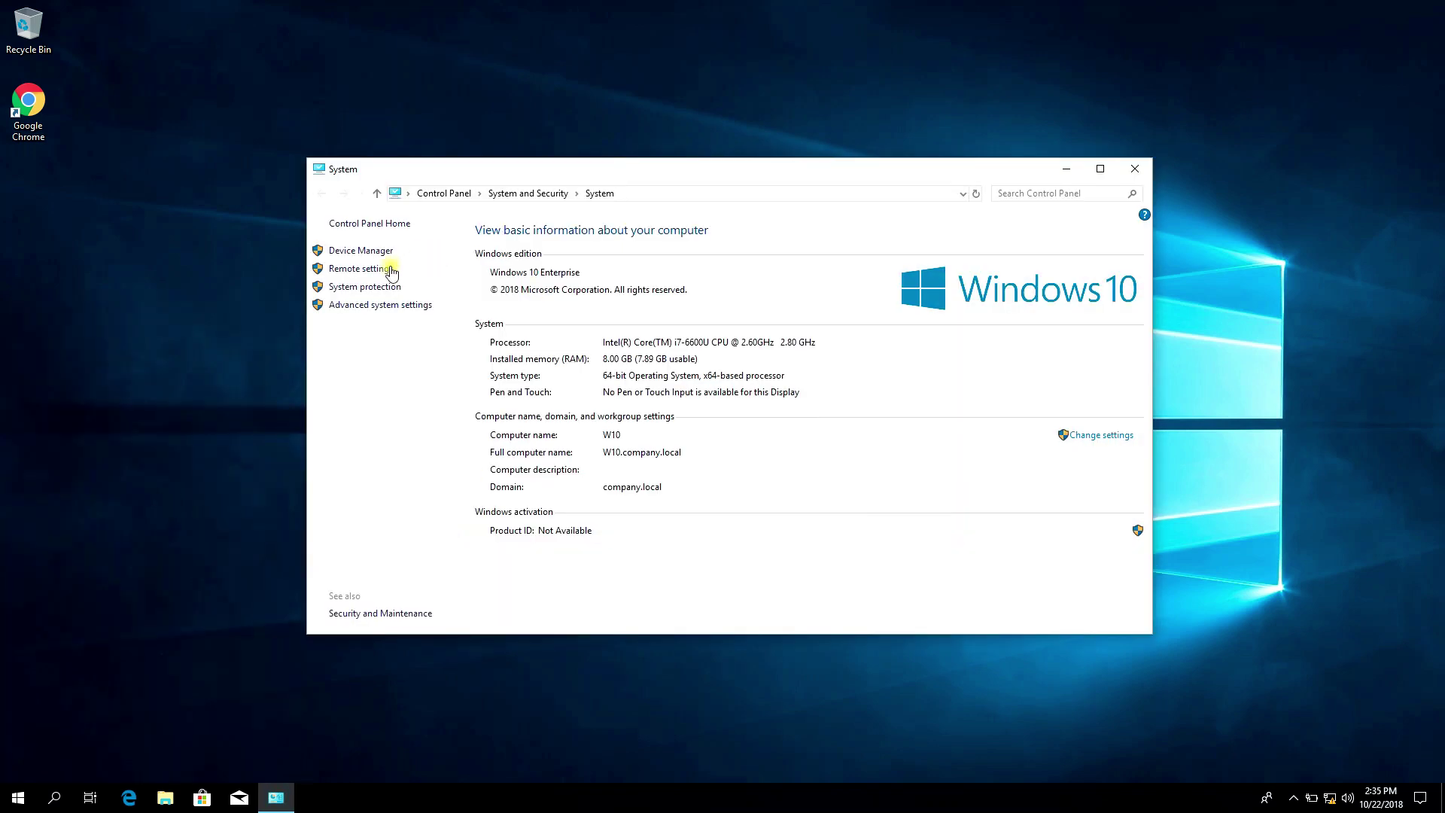
{"action": "left_click", "coordinate": [365, 270]}
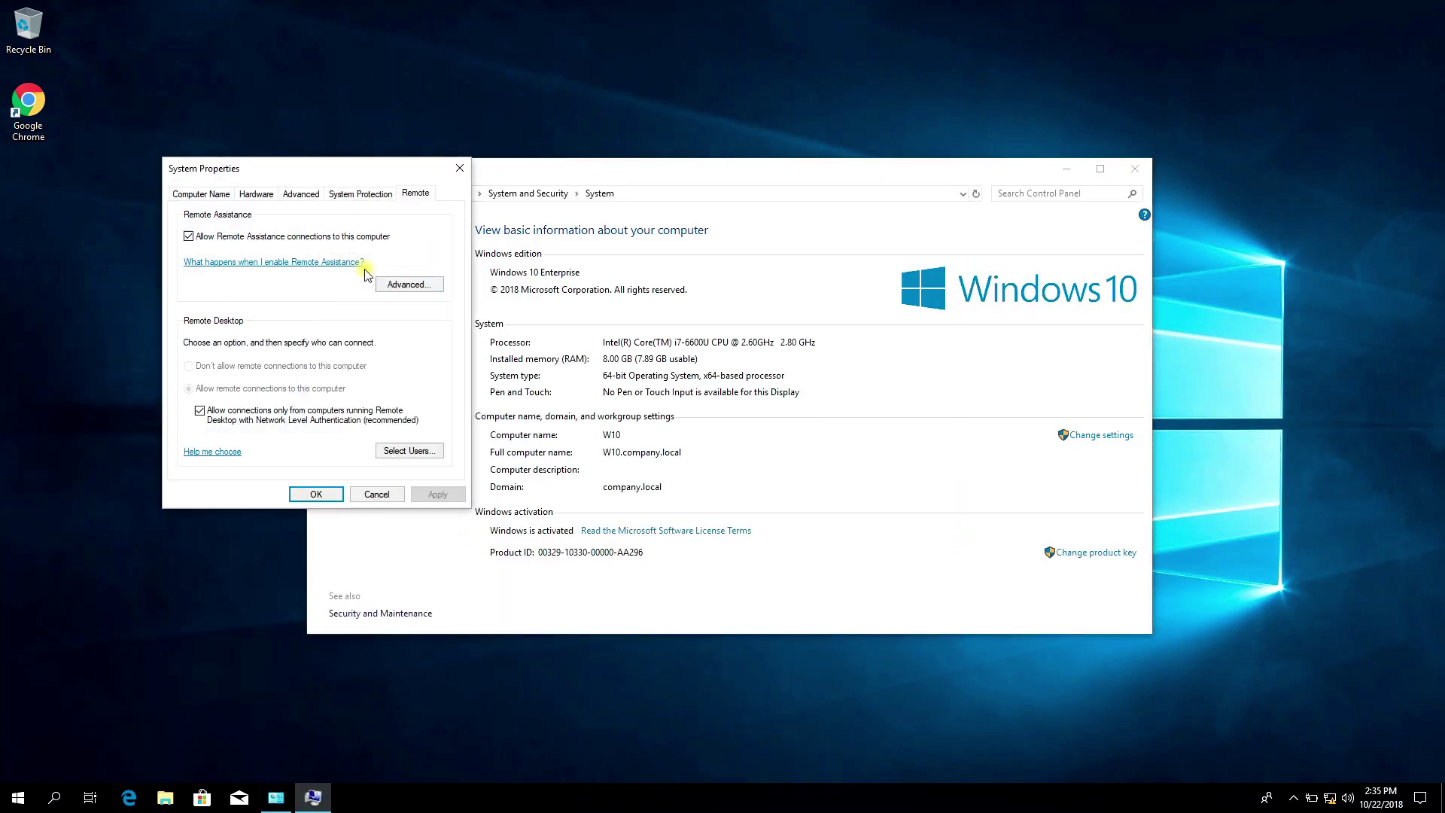